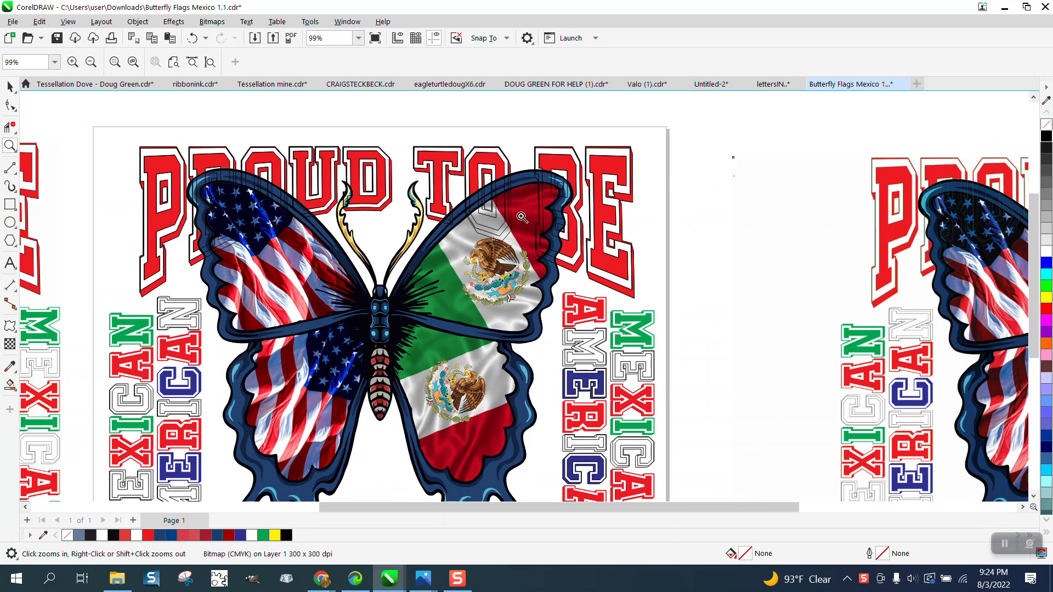
Compare the area where the lettering overlaps the Mexican-flag wing in the page artwork and in the two bitmap copies beside it.
scroll(521, 263, "down", 1)
scroll(303, 324, "down", 1)
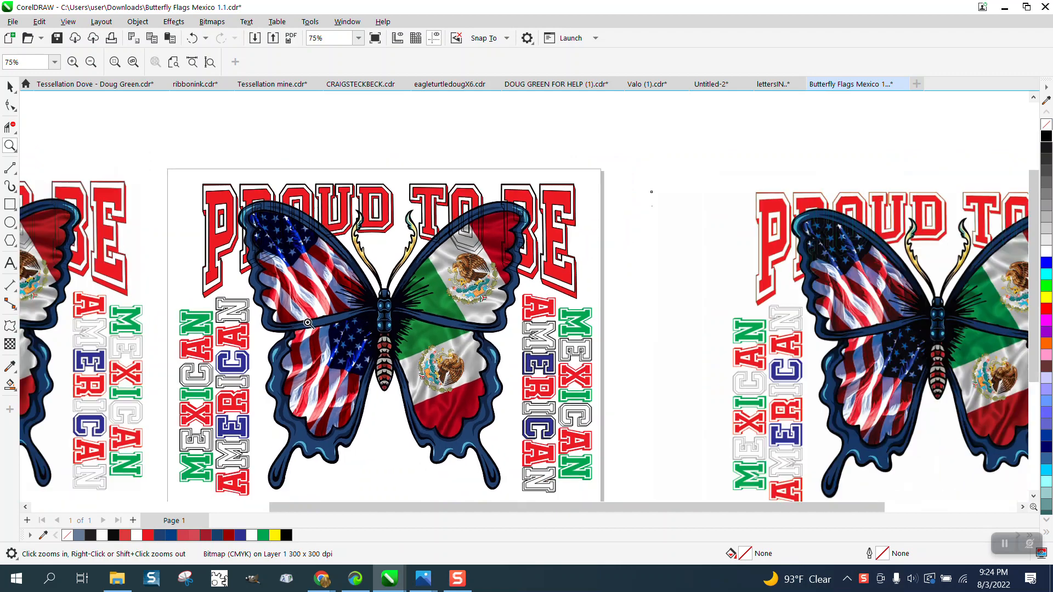
scroll(348, 324, "down", 1)
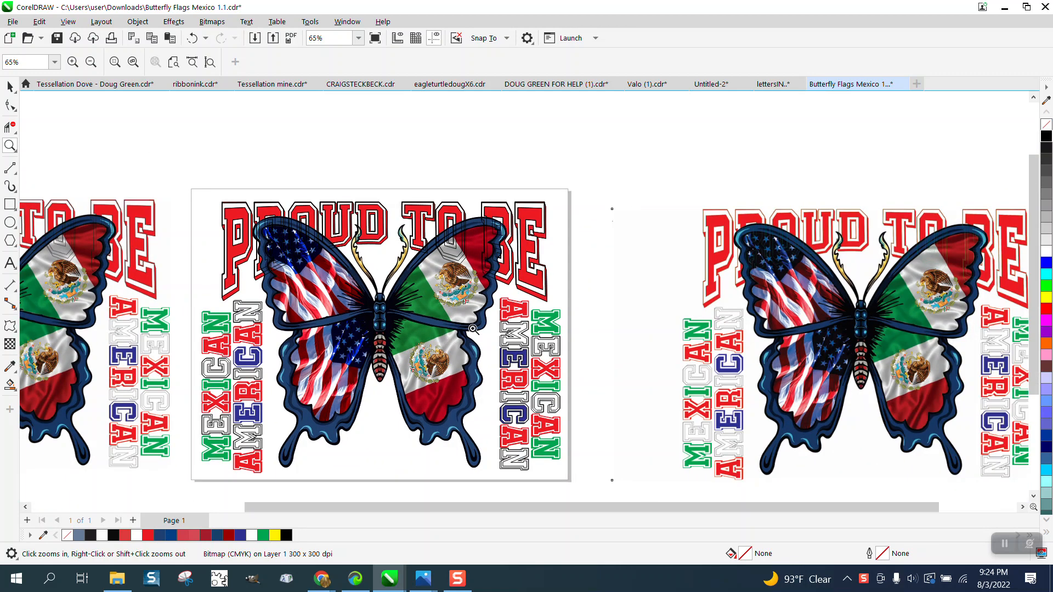
left_click_drag(432, 218, 540, 292)
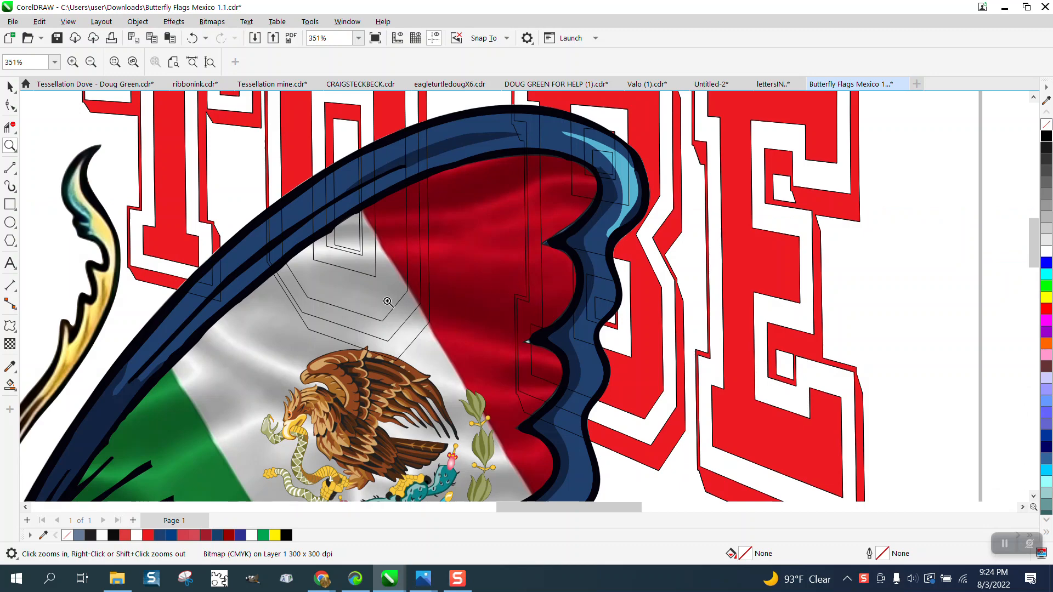
scroll(385, 293, "down", 3)
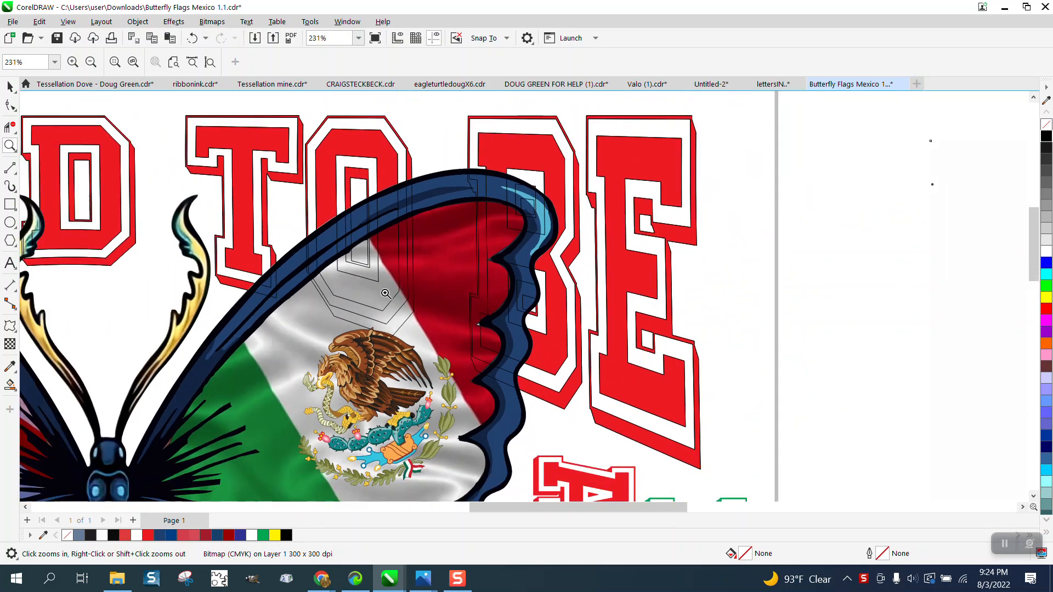
scroll(353, 269, "down", 2)
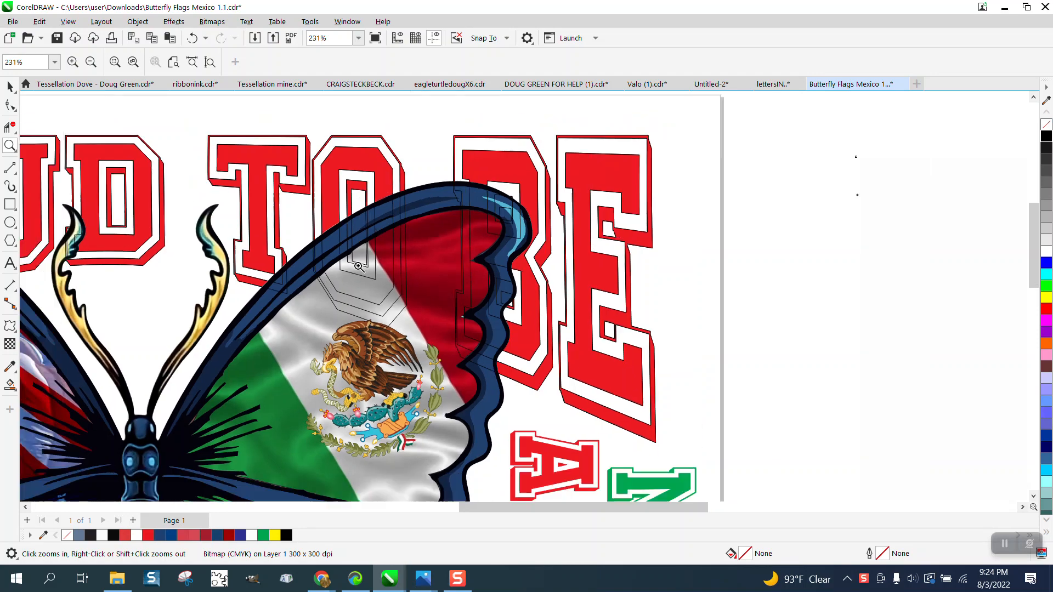
scroll(352, 270, "down", 3)
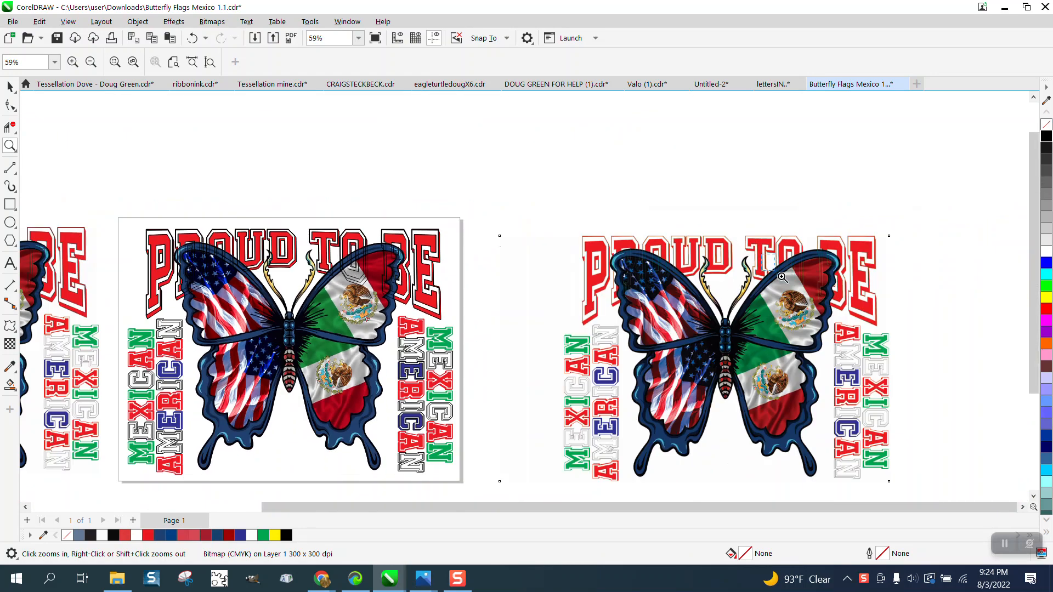
left_click_drag(795, 254, 882, 317)
scroll(571, 301, "down", 3)
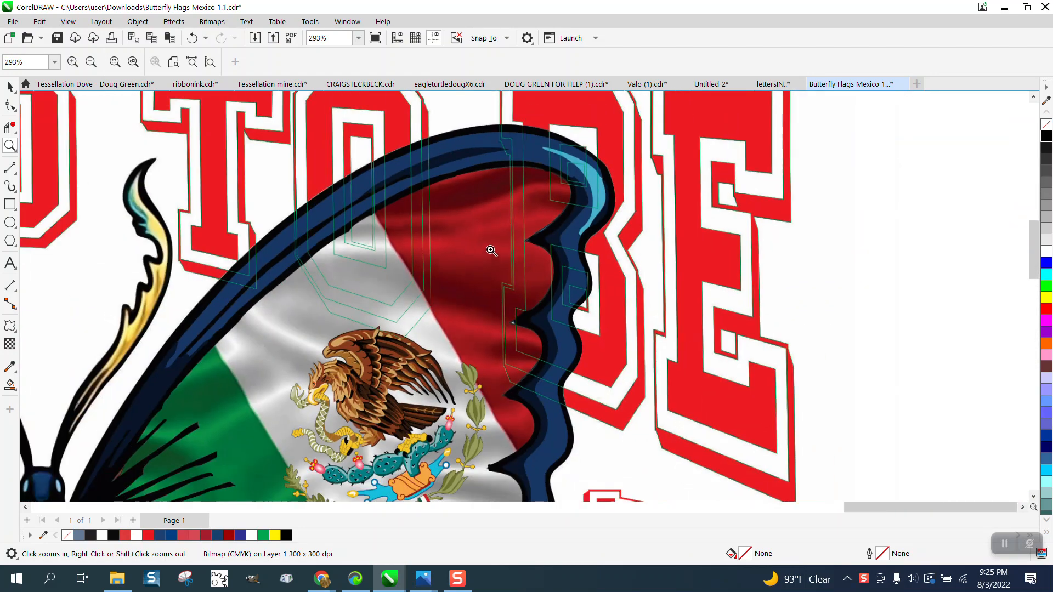
scroll(405, 173, "down", 9)
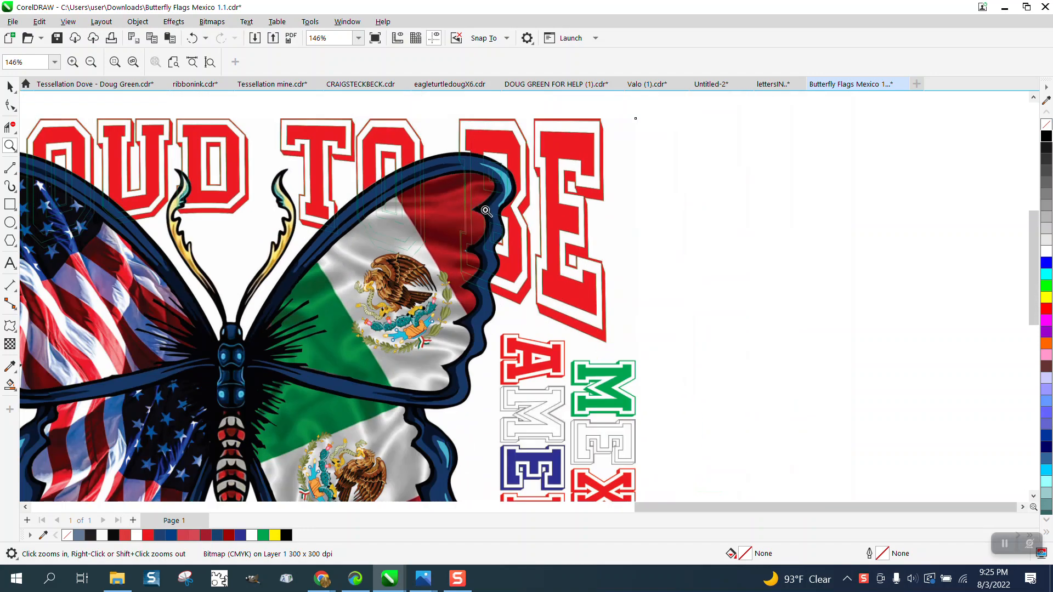
scroll(572, 232, "down", 5)
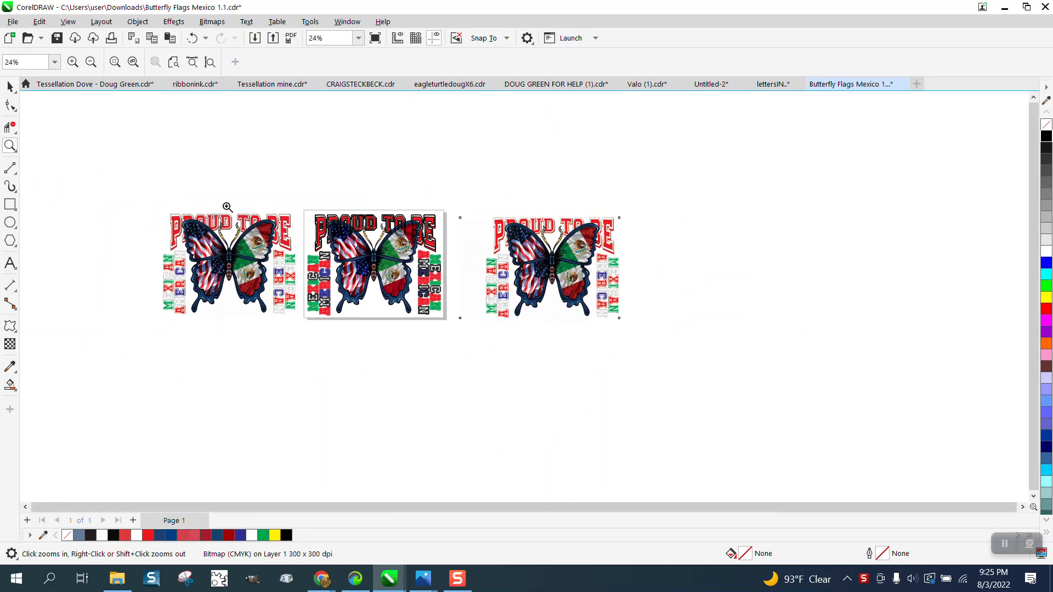
left_click_drag(226, 206, 312, 264)
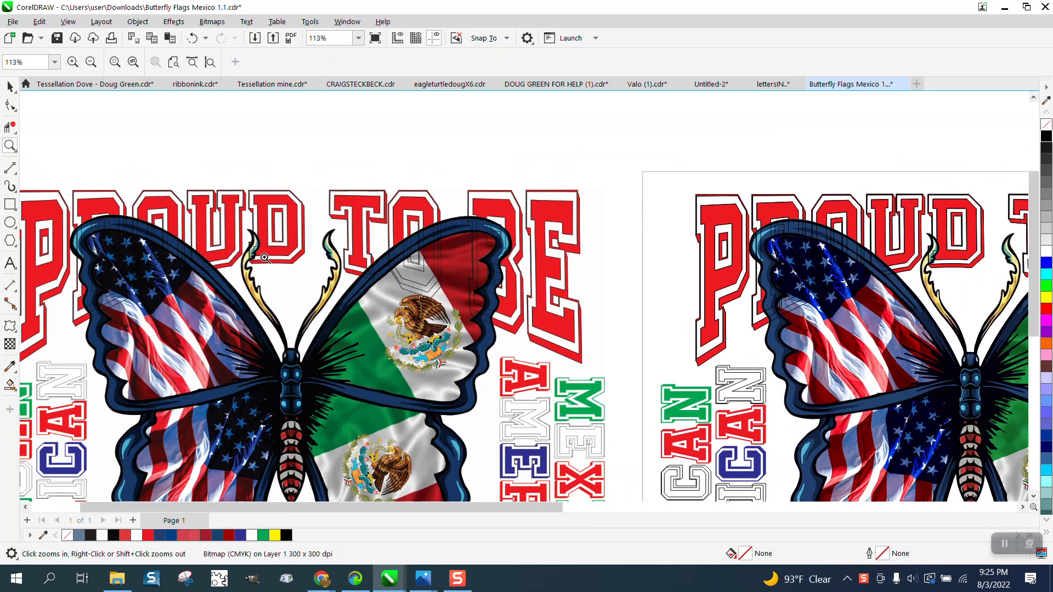
Delete the two bitmap copies of the butterfly design on either side of the page.
scroll(265, 257, "down", 3)
left_click(10, 86)
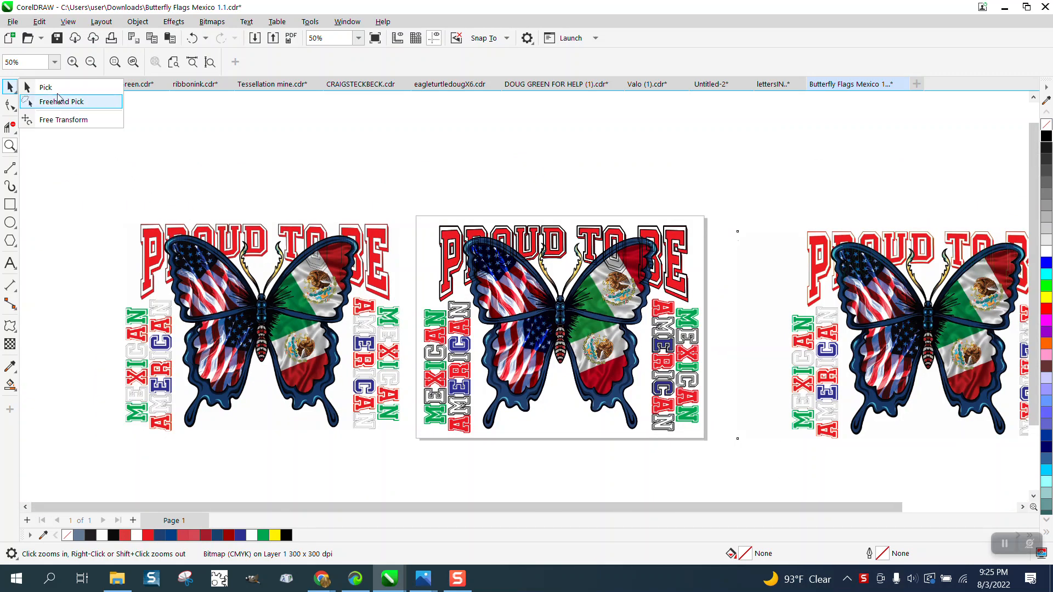
left_click(253, 273)
key("space")
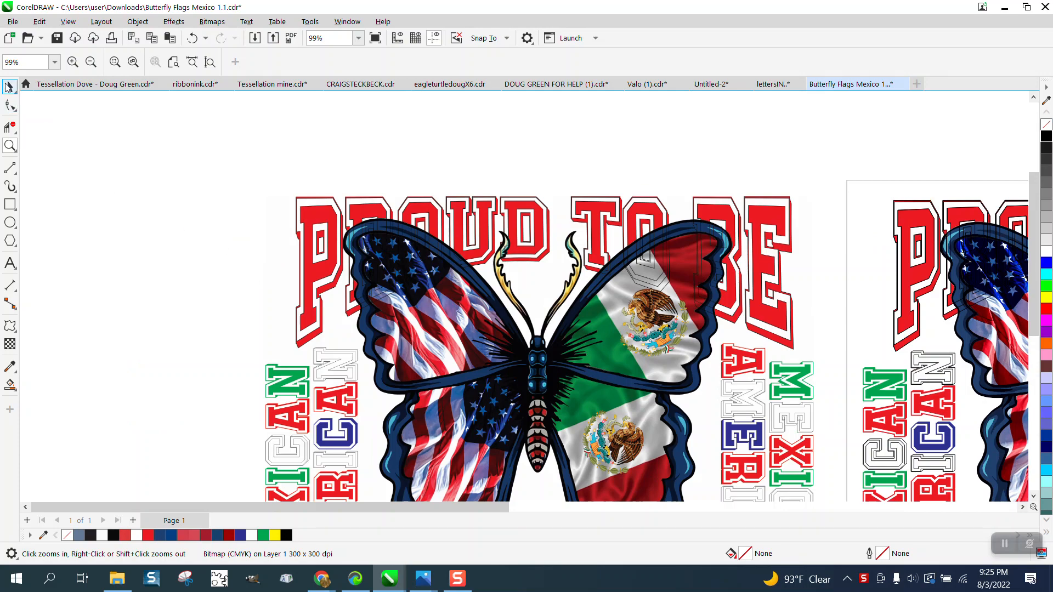
left_click(426, 278)
key("Delete")
scroll(364, 274, "down", 4)
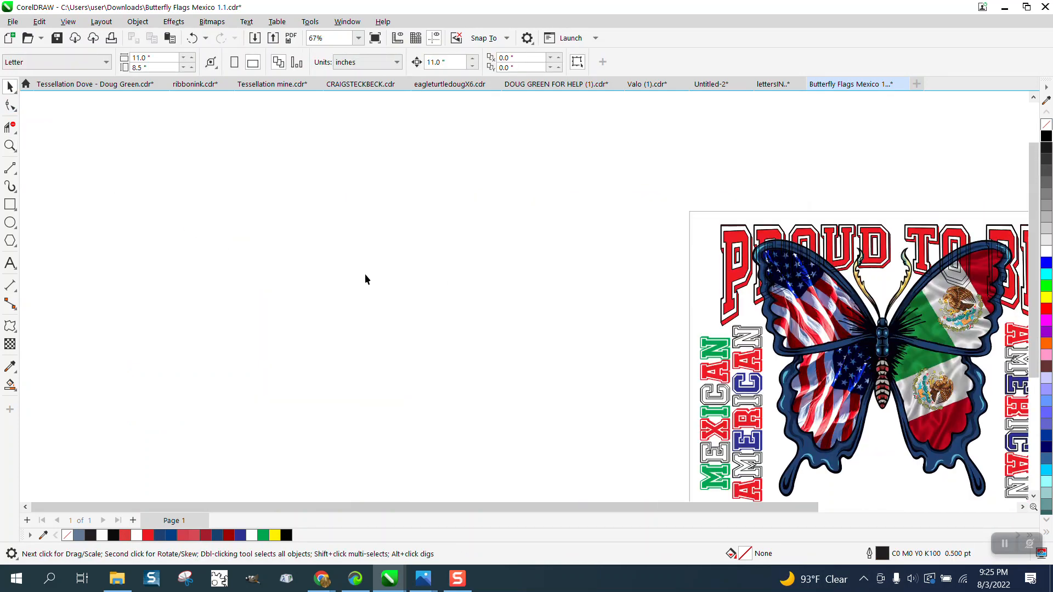
left_click(900, 300)
key("Delete")
scroll(899, 305, "down", 2)
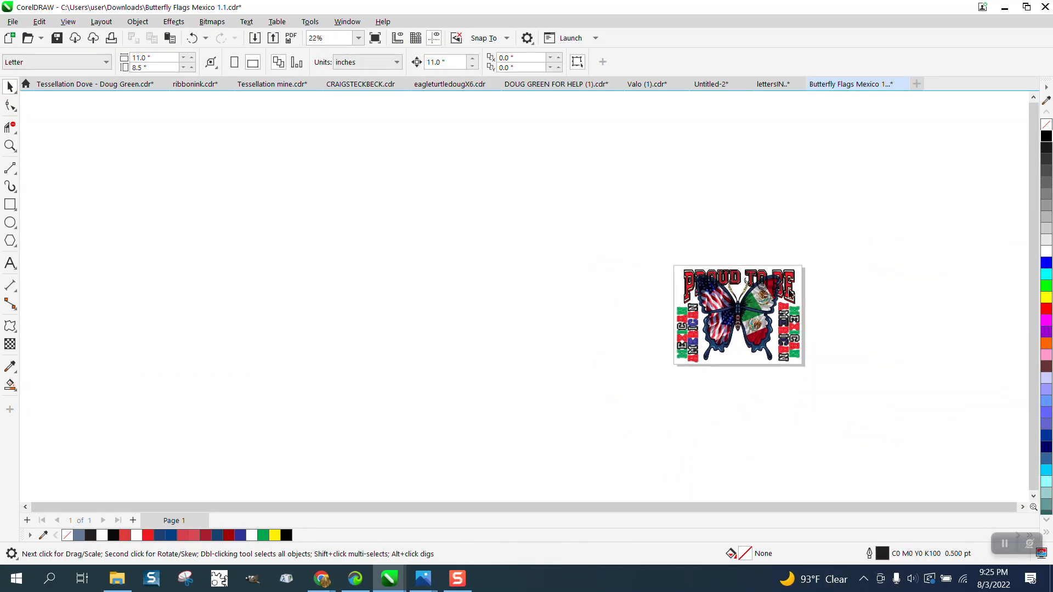
Set the outline width of the unfilled PROUD TO BE text to 1.0 pt and nudge it 11 inches back onto the page artwork.
scroll(767, 290, "up", 7)
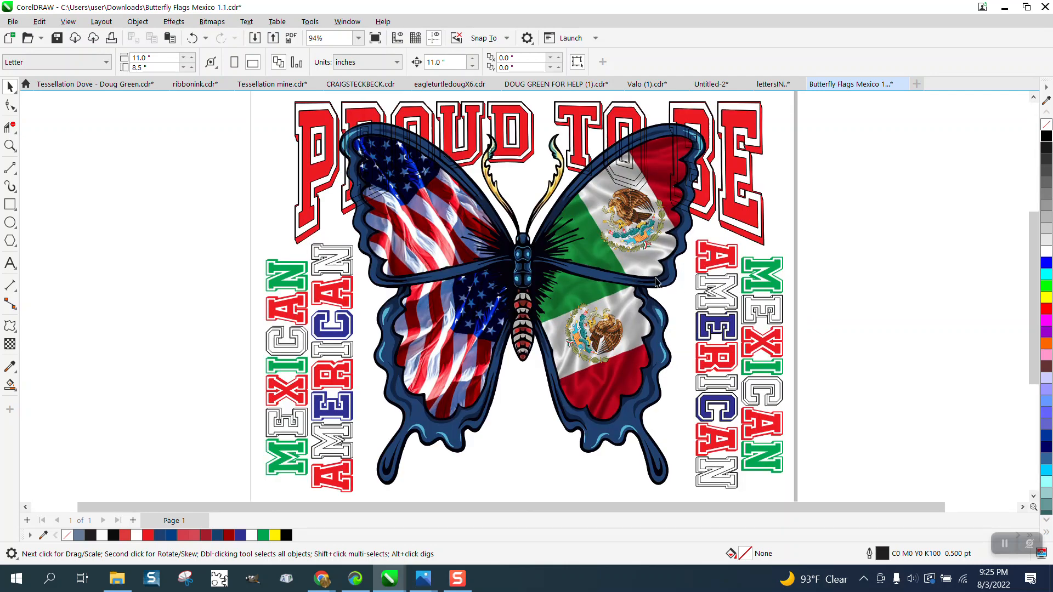
scroll(718, 217, "down", 2)
scroll(719, 217, "down", 1)
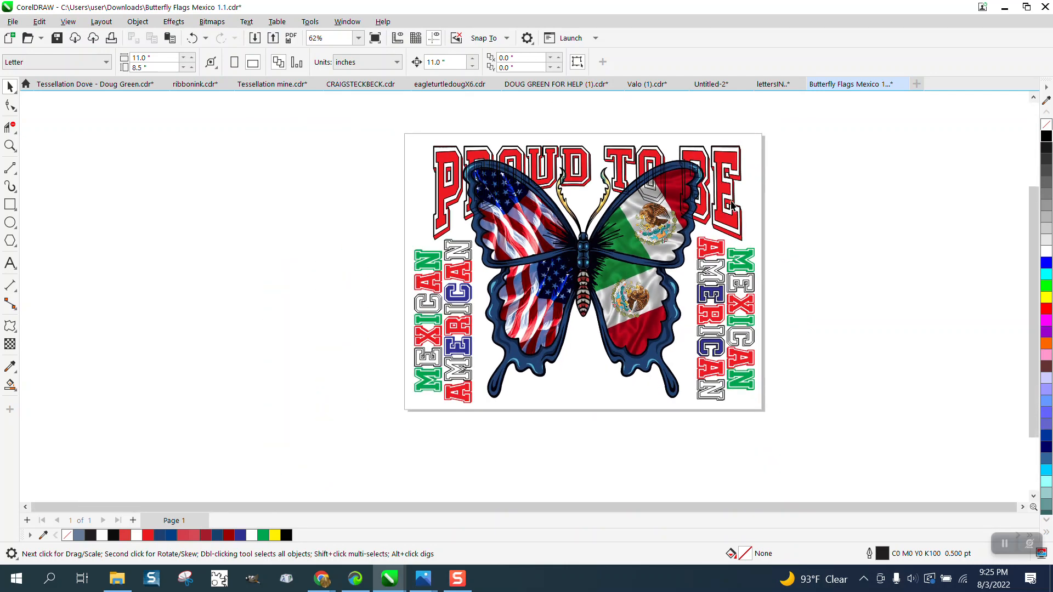
left_click(732, 205)
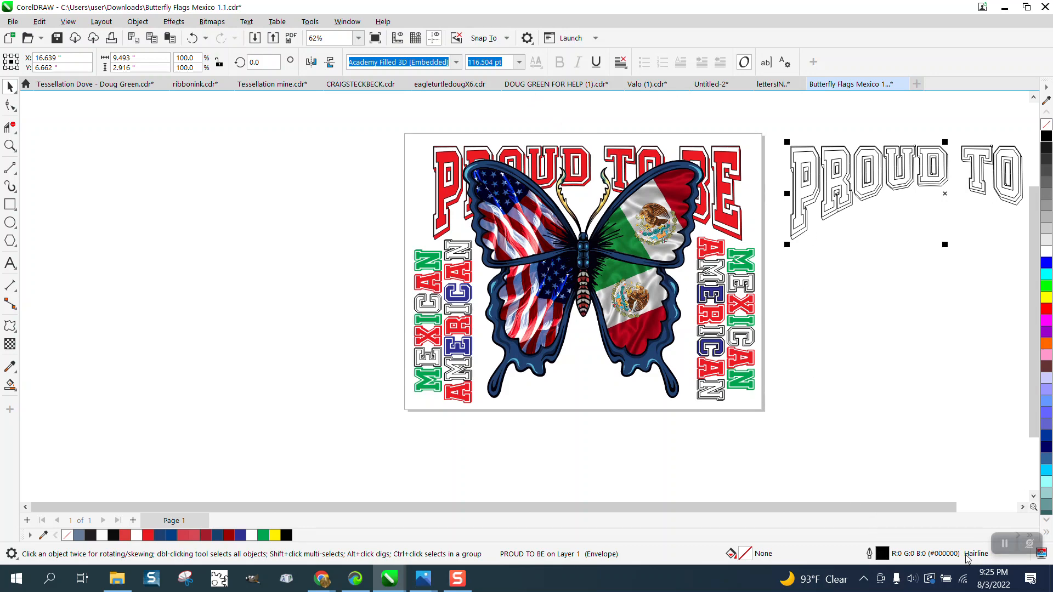
double_click(881, 555)
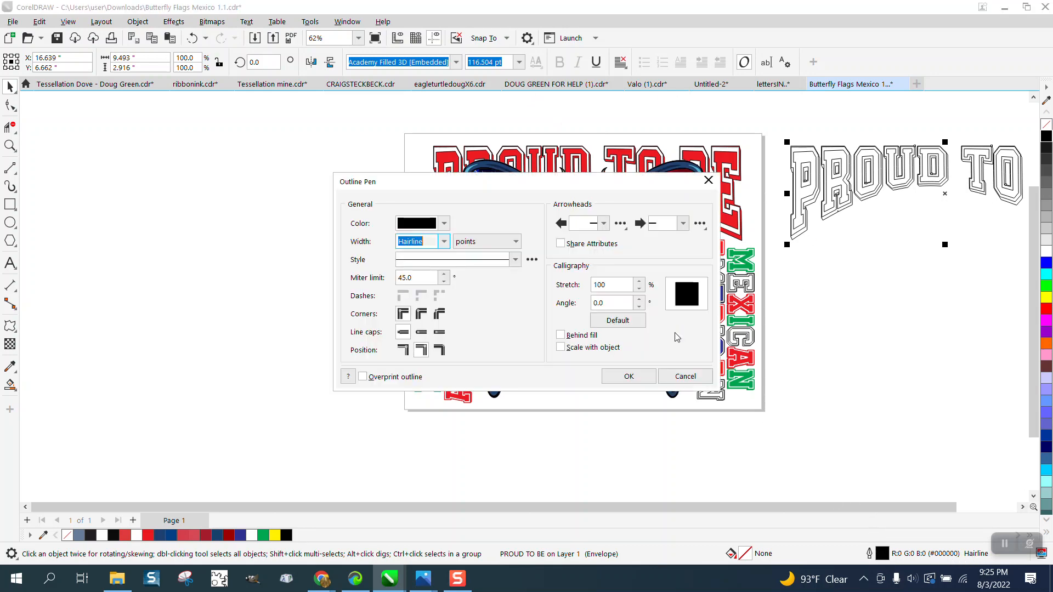
left_click(445, 243)
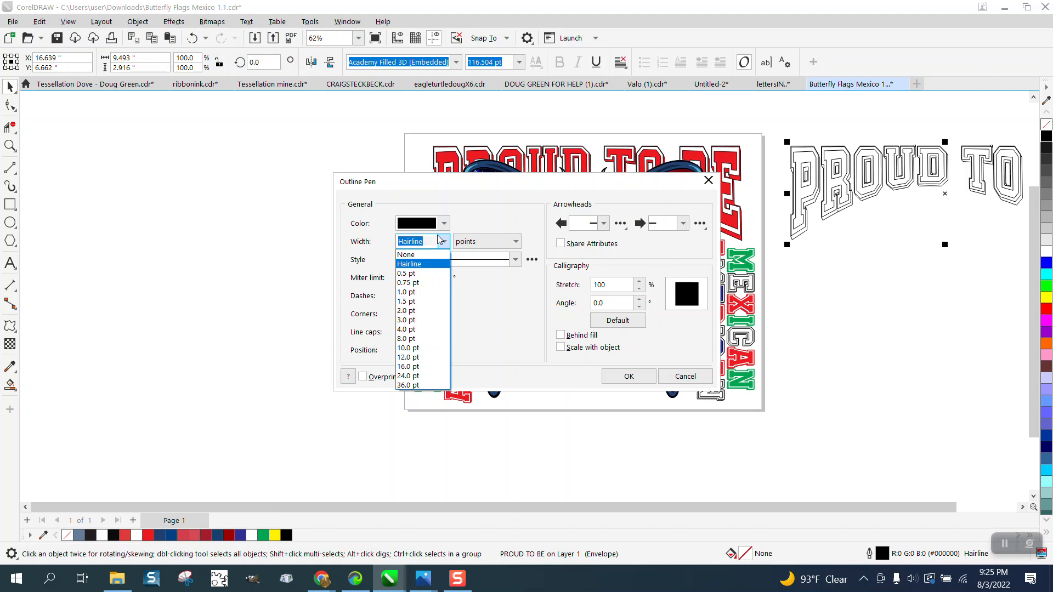
left_click(416, 292)
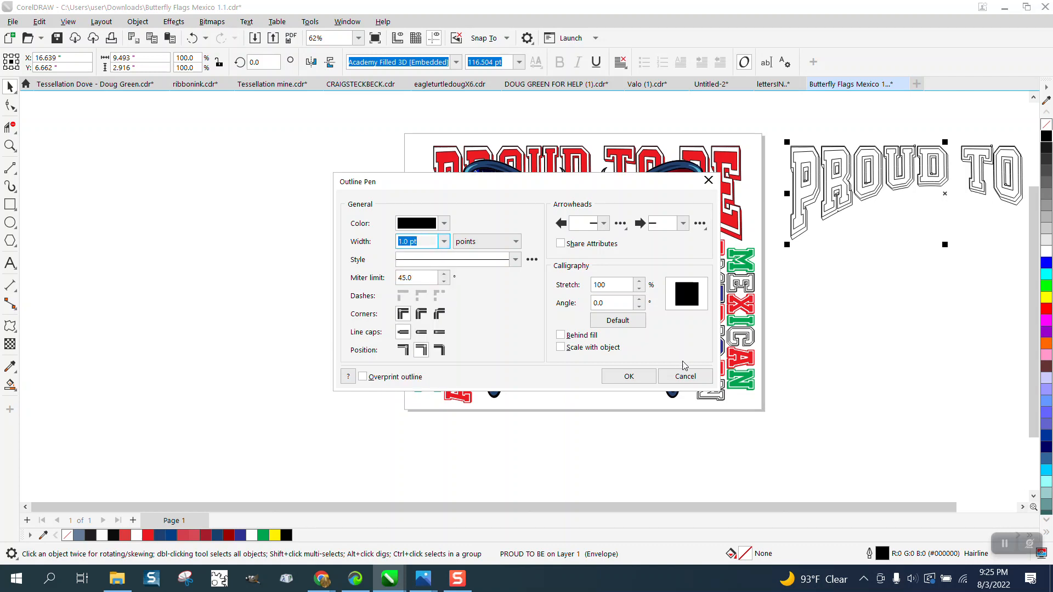
left_click(630, 376)
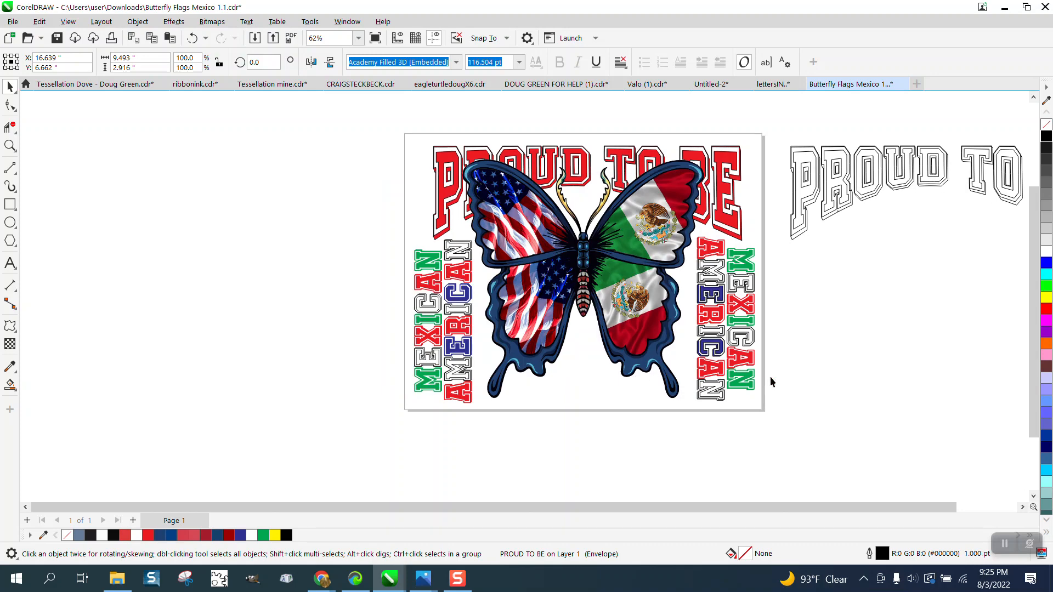
key("Left")
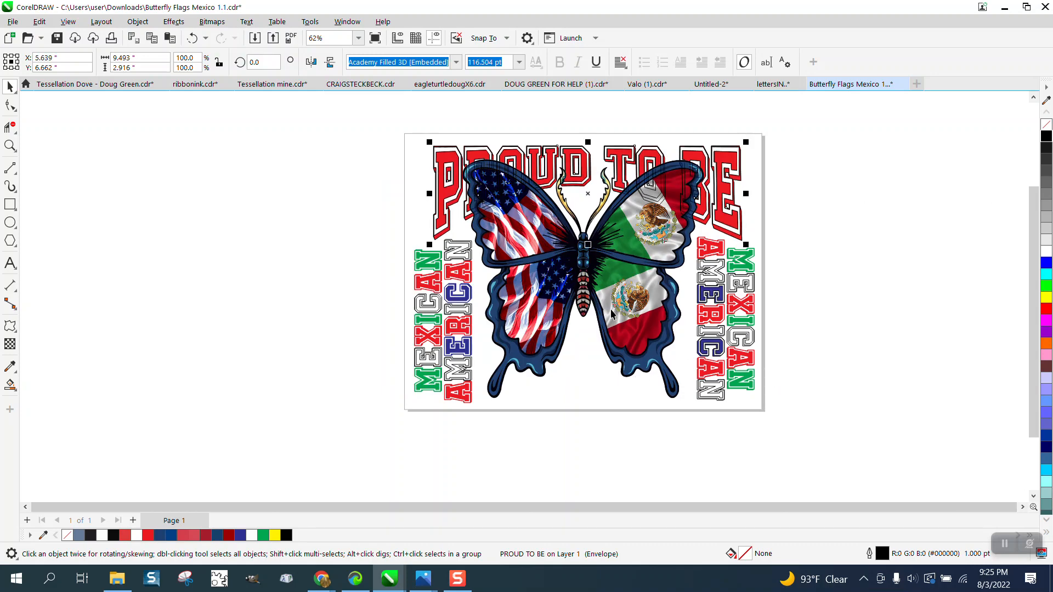
Export the complete butterfly artwork to the Pictures folder as a JPEG named Butterfly Flags Mexico3.
left_click_drag(393, 131, 832, 416)
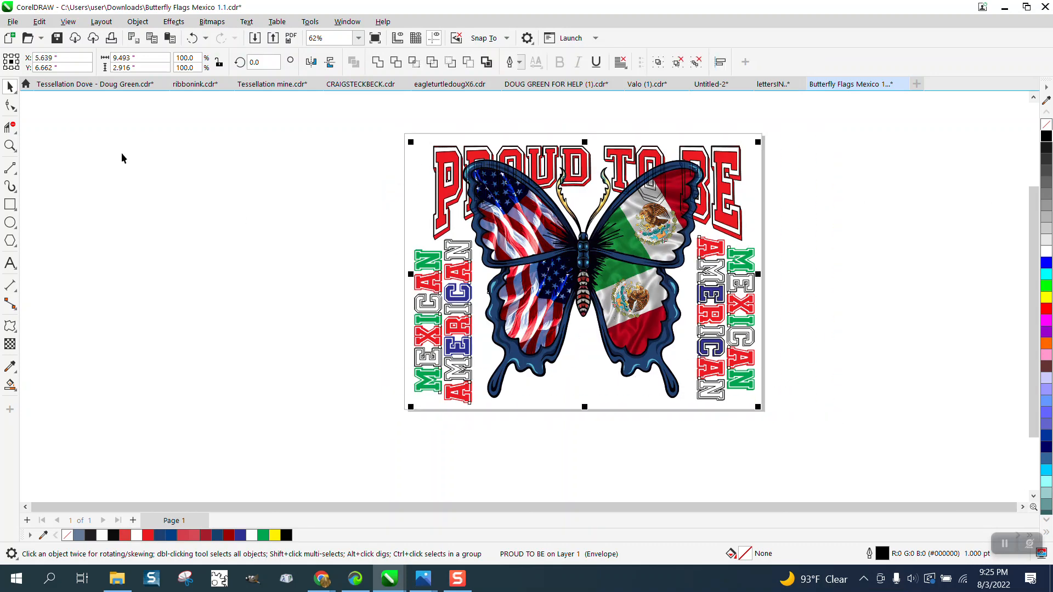
left_click(12, 21)
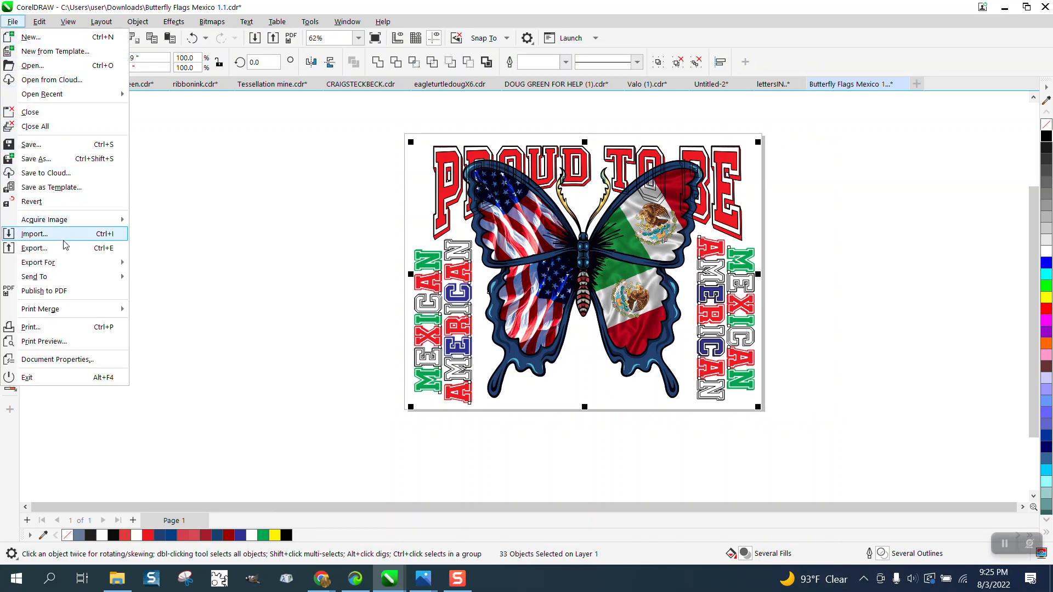
left_click(49, 251)
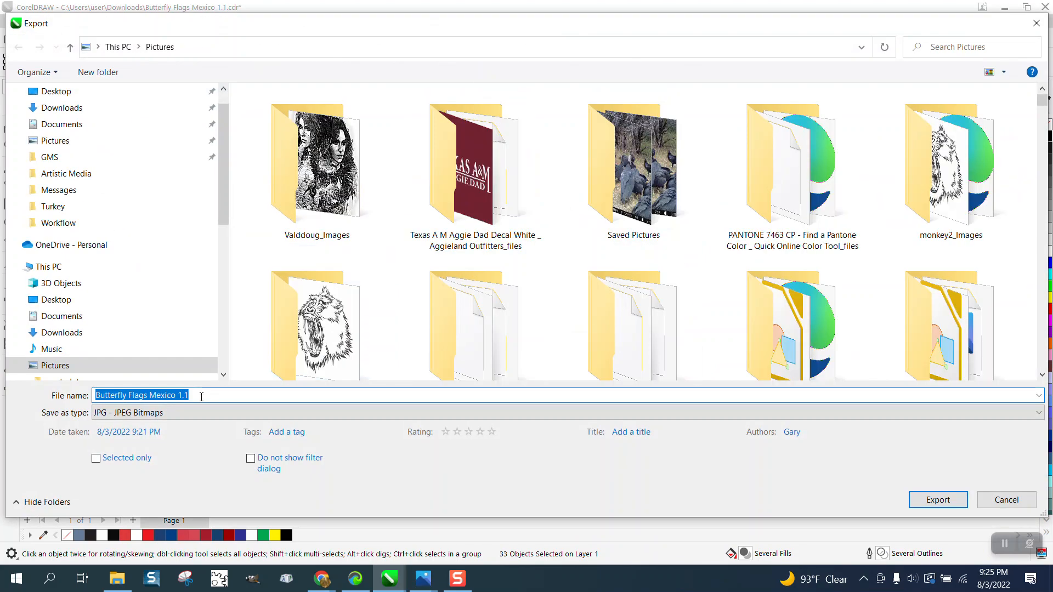
left_click(208, 400)
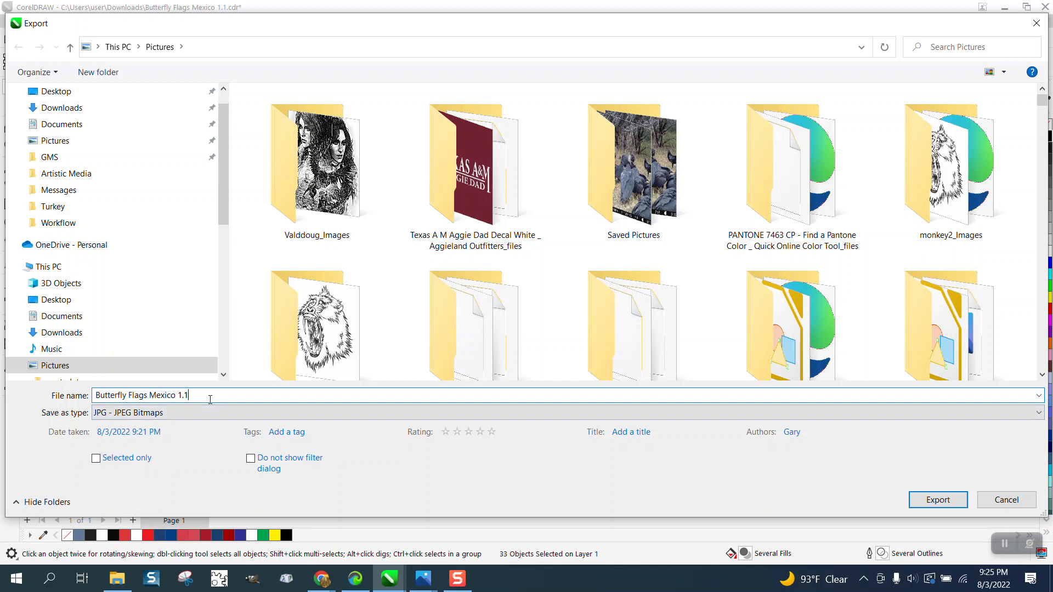
key("BackSpace")
key("BackSpace")
key("BackSpace")
key("BackSpace")
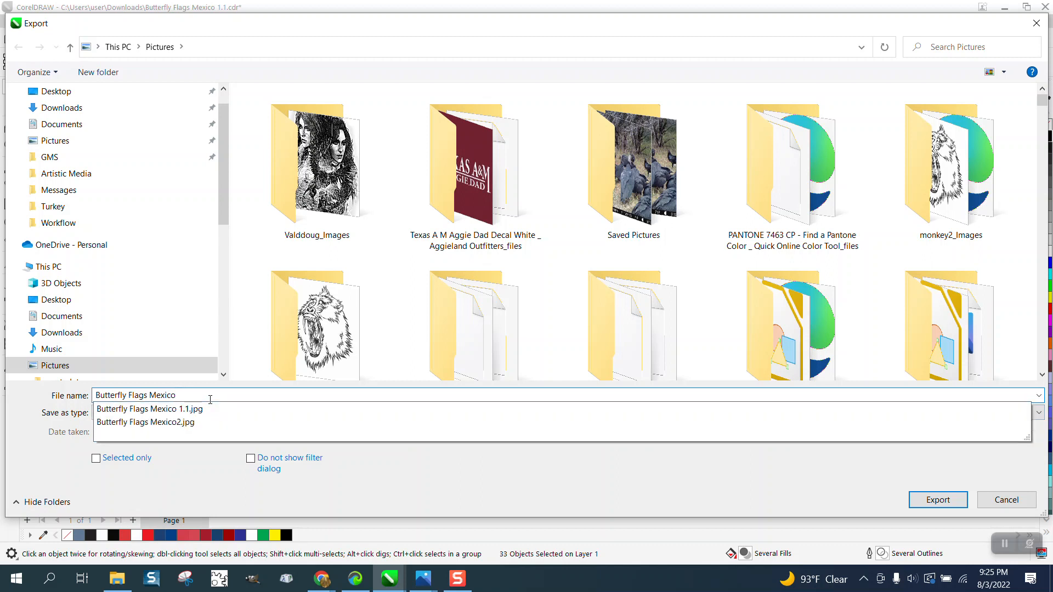
type("2")
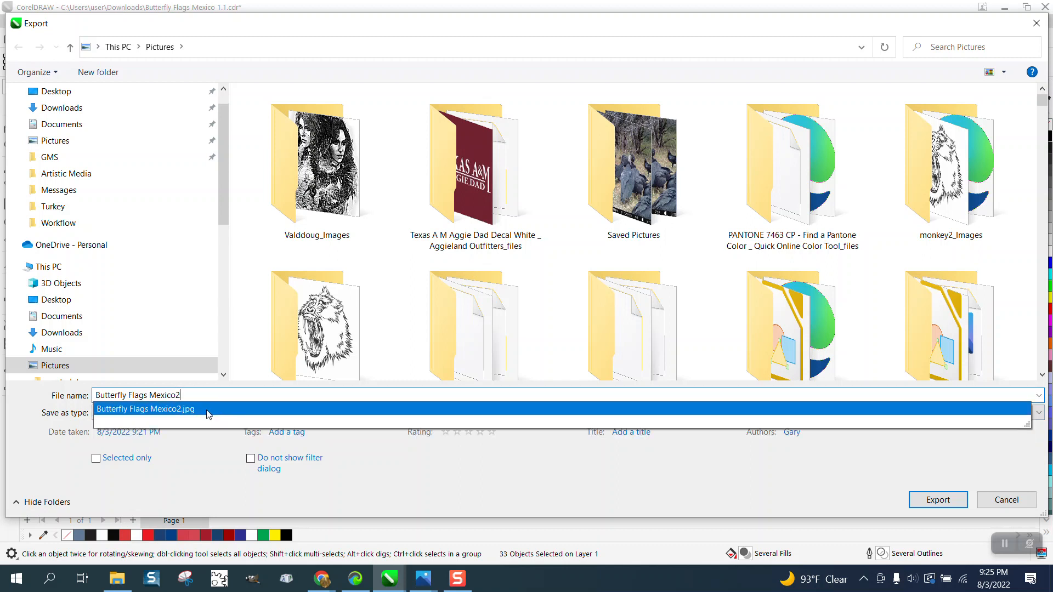
key("BackSpace")
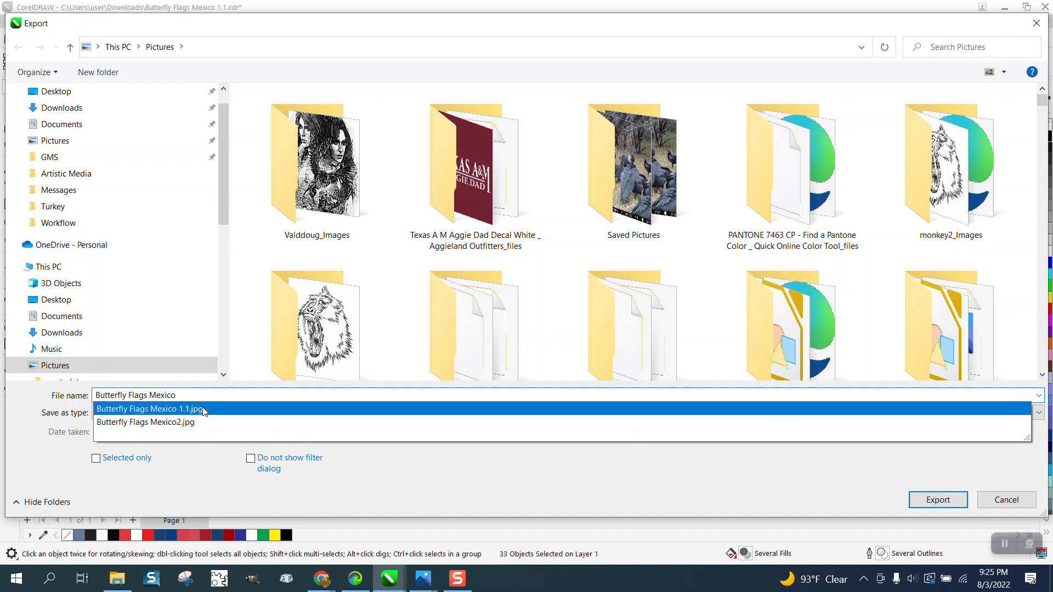
type("3")
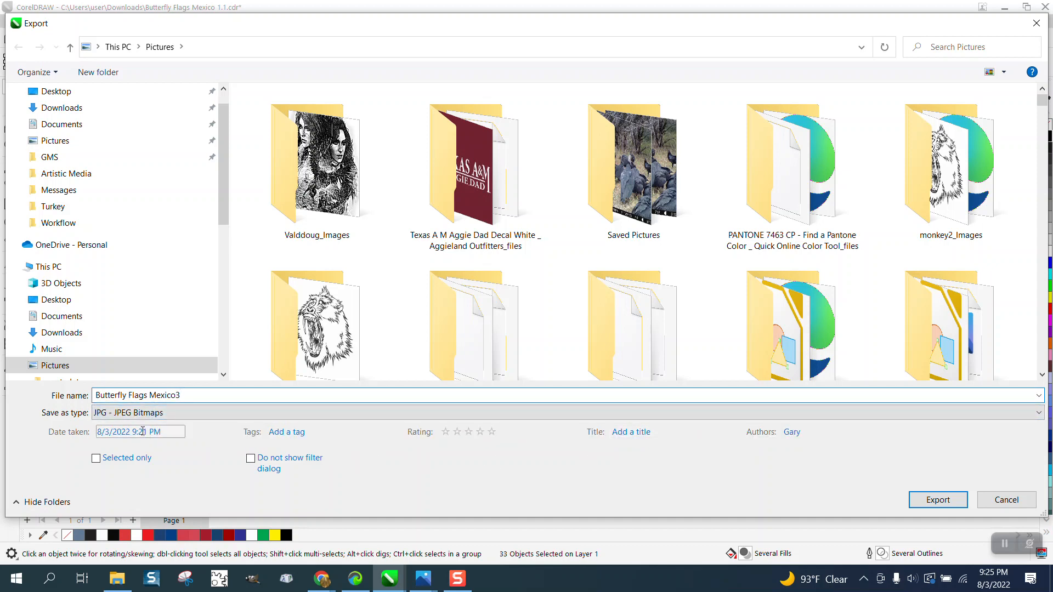
left_click(939, 499)
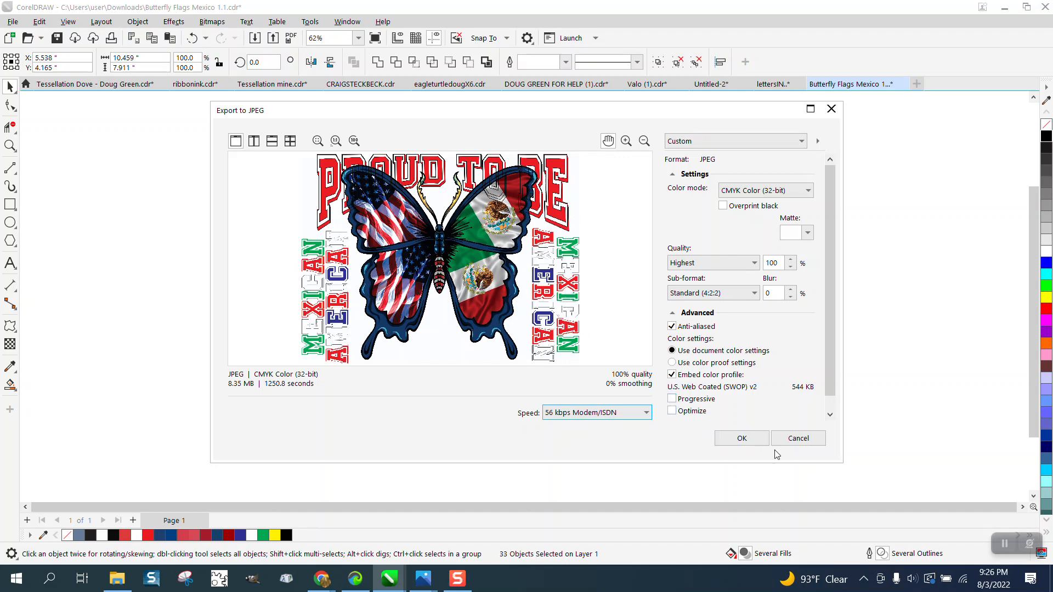
left_click(749, 439)
Import Butterfly Flags Mexico3.jpg from the Pictures folder and place it beside the page artwork.
scroll(442, 277, "down", 1)
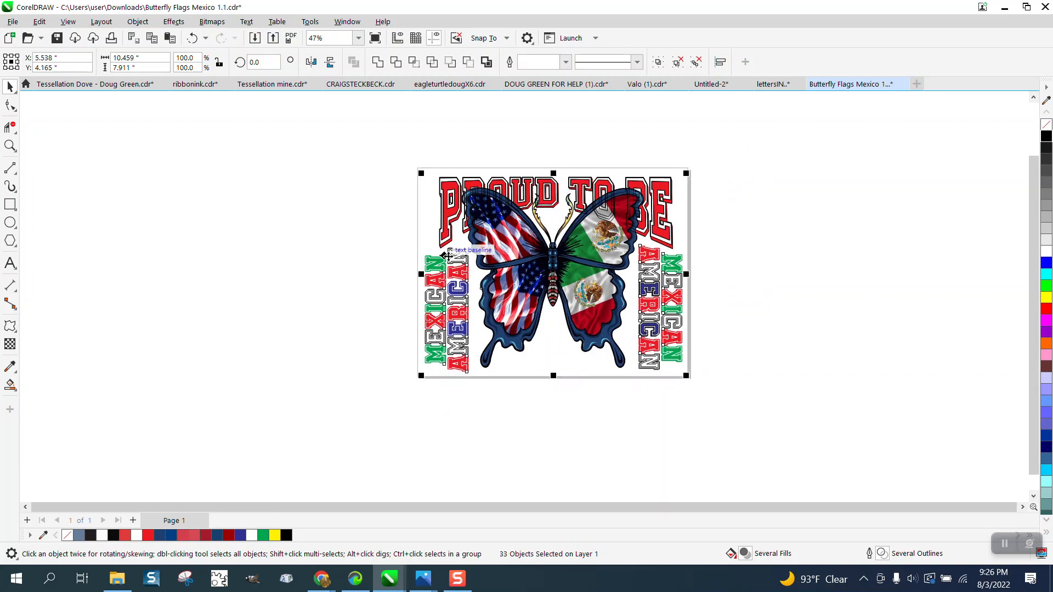
right_click(362, 234)
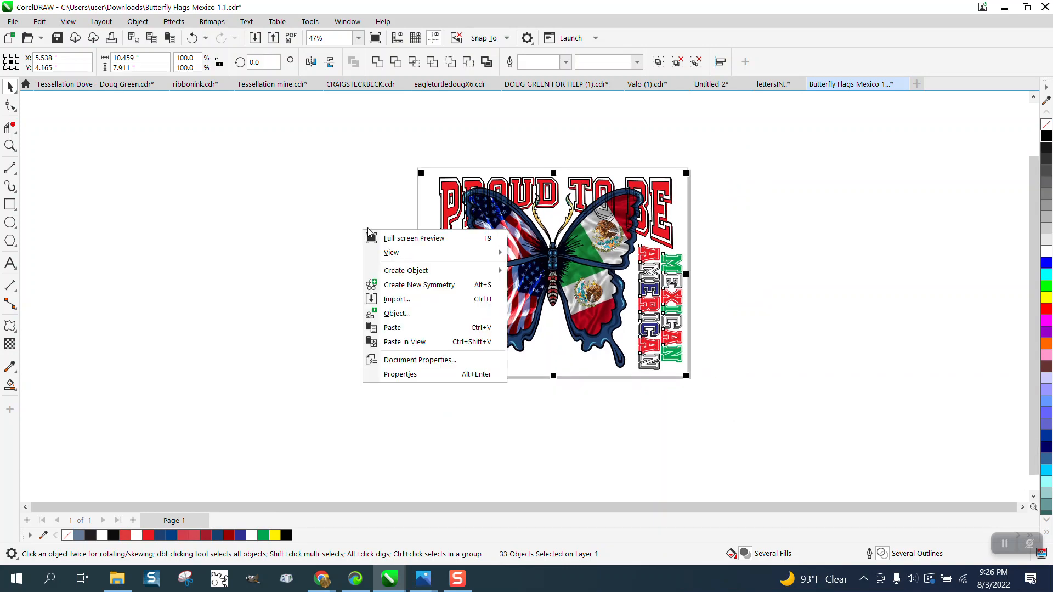
left_click(403, 302)
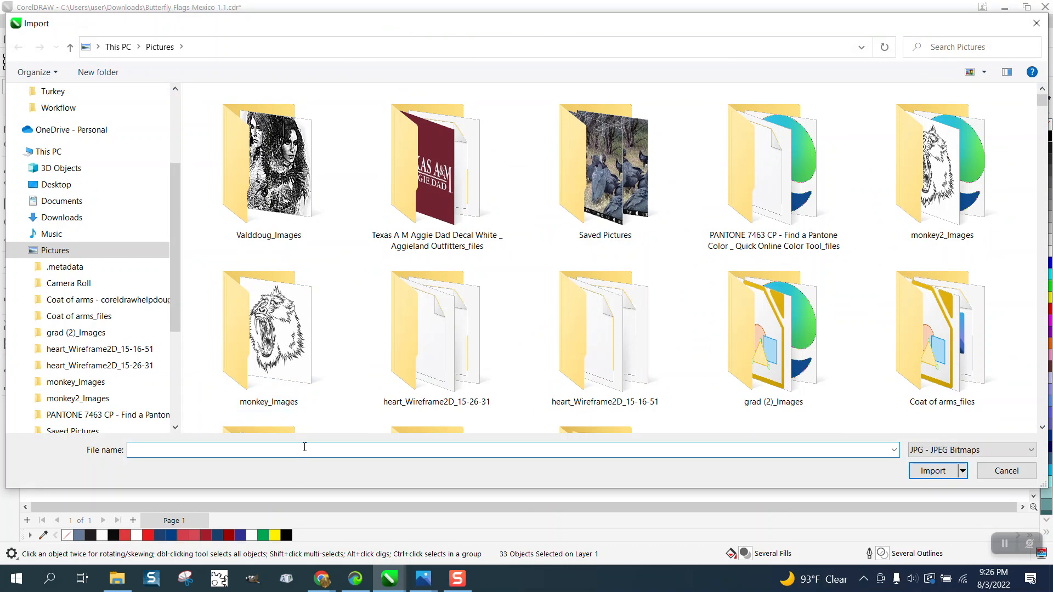
type("but")
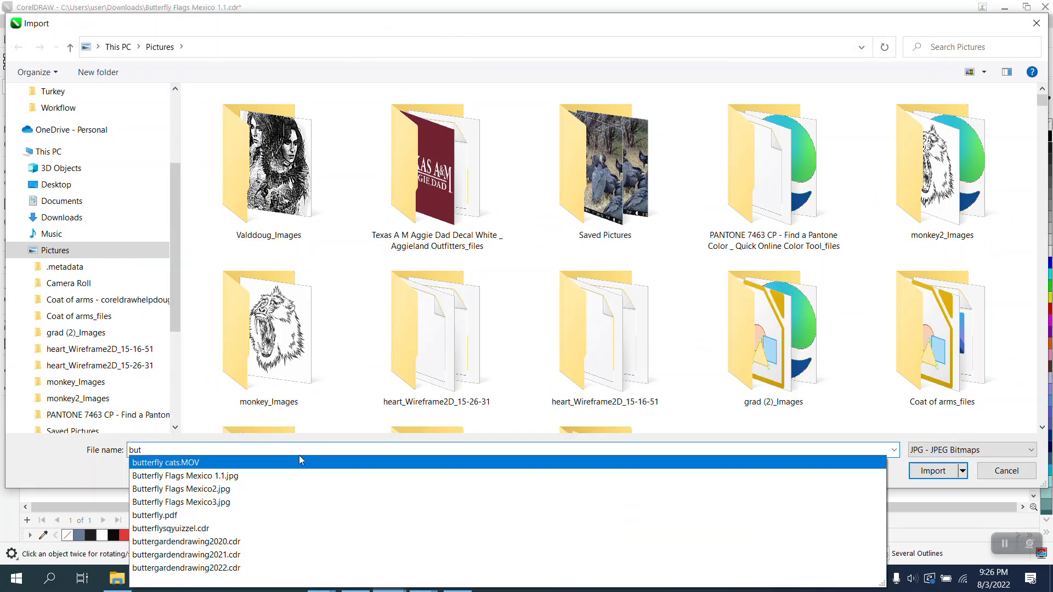
left_click(233, 504)
left_click(933, 471)
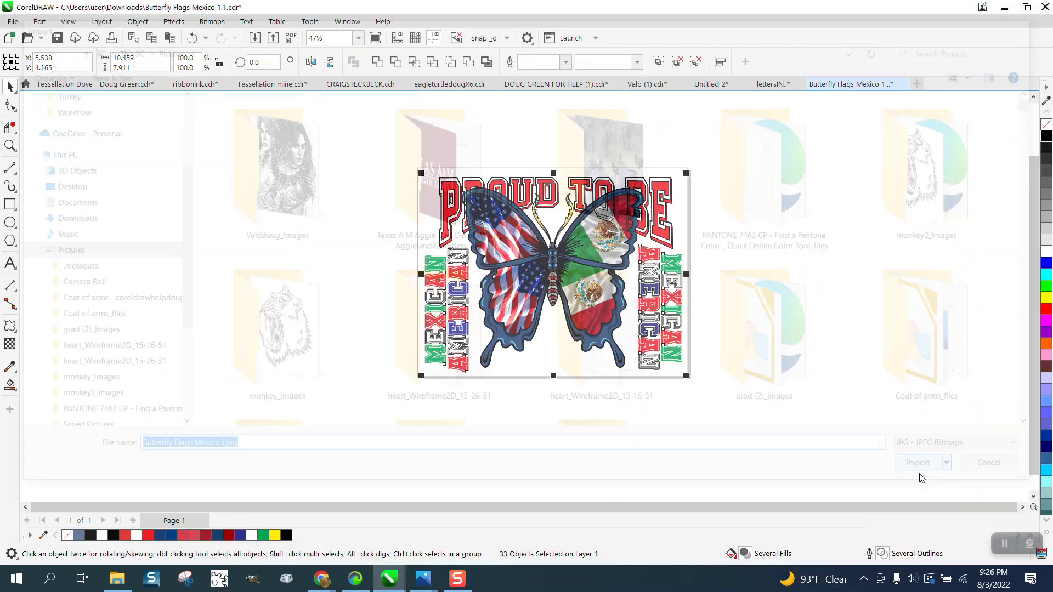
left_click(730, 187)
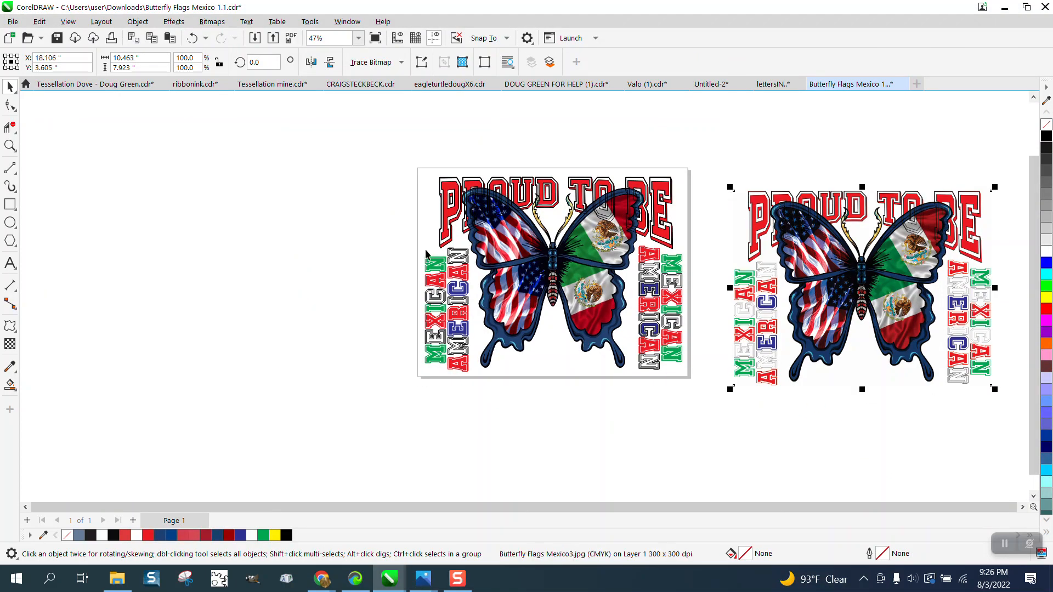
Compare the lettering outlines over the Mexican-flag wing and in the vertical MEXICAN and AMERICAN words between the imported bitmap and the page artwork.
left_click(10, 145)
left_click_drag(887, 185, 955, 263)
scroll(579, 214, "down", 3)
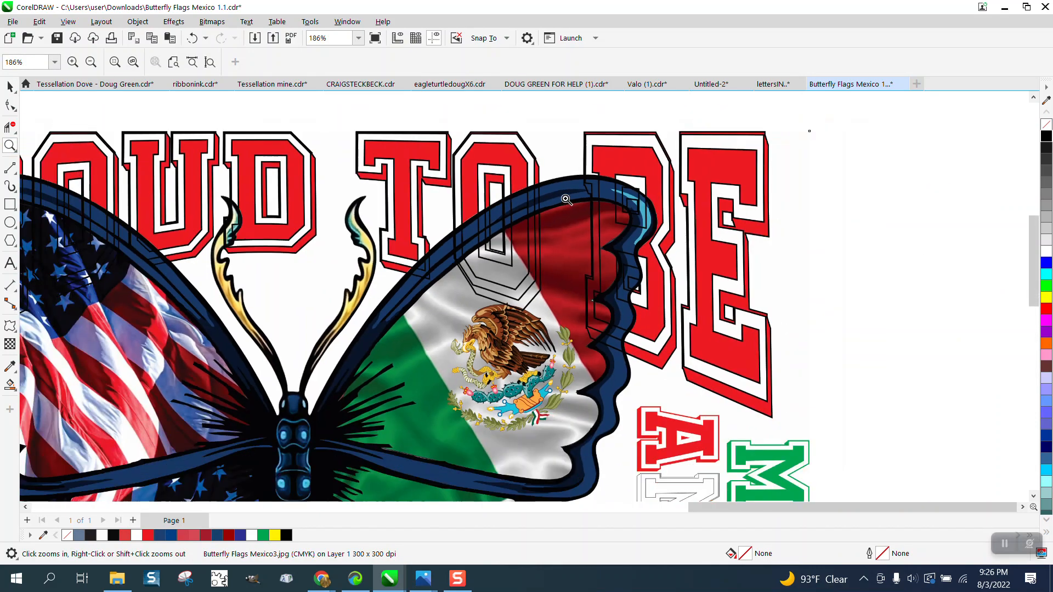
scroll(572, 202, "down", 1)
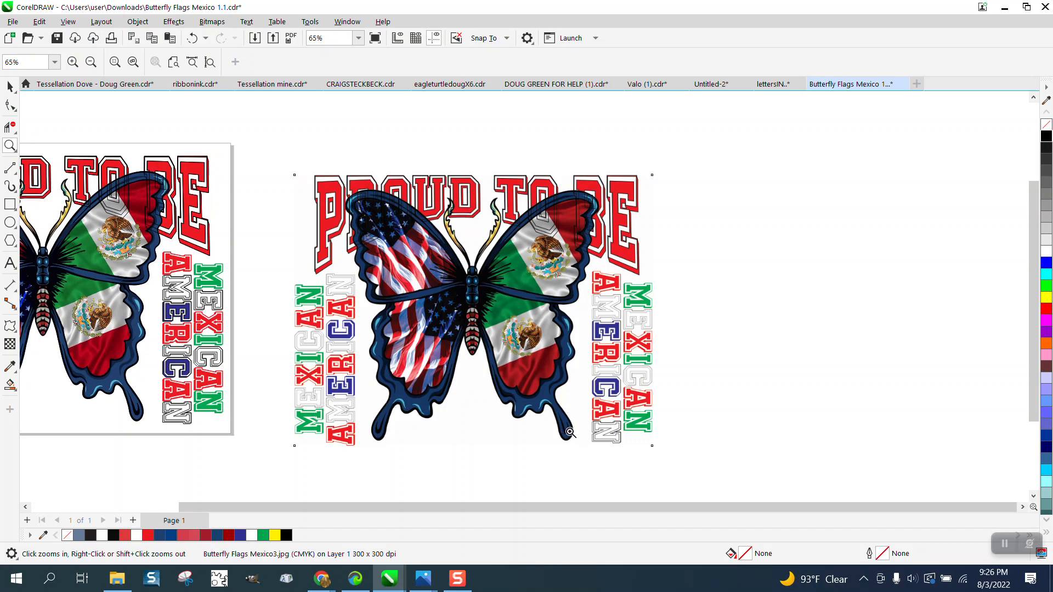
scroll(326, 400, "up", 7)
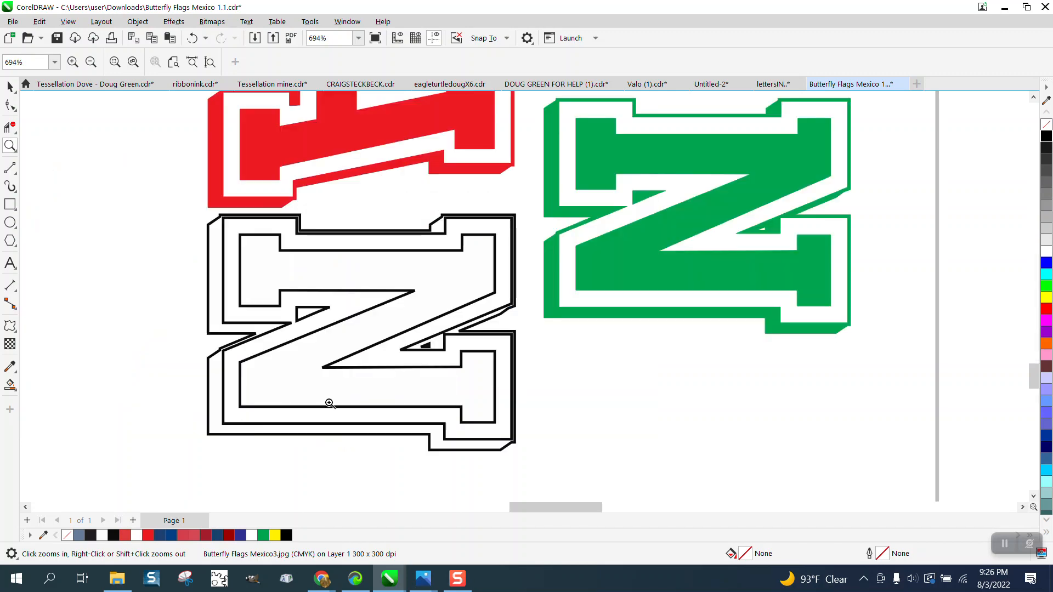
scroll(305, 357, "down", 3)
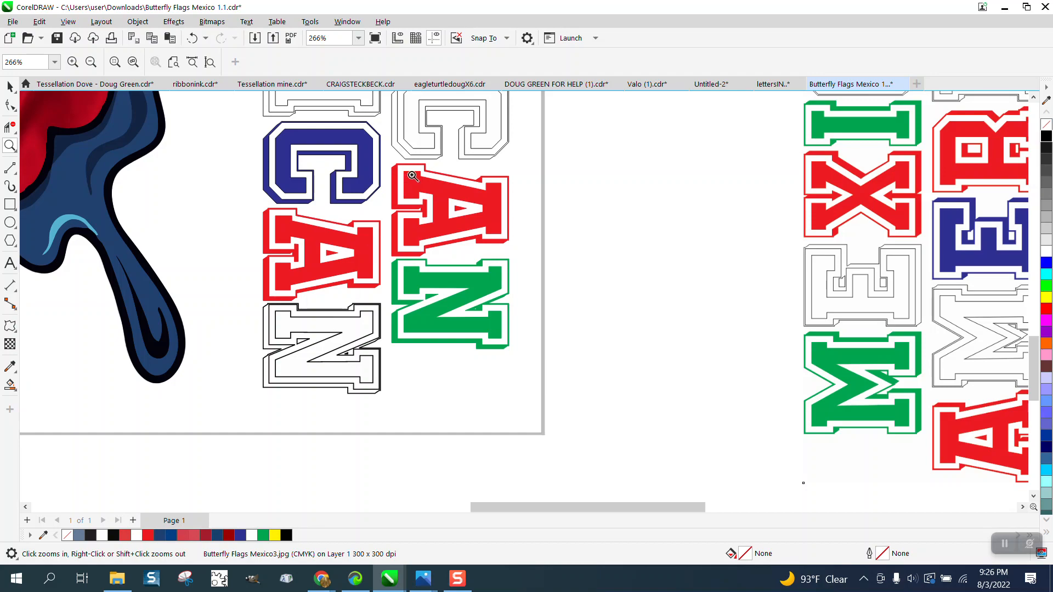
scroll(412, 175, "down", 3)
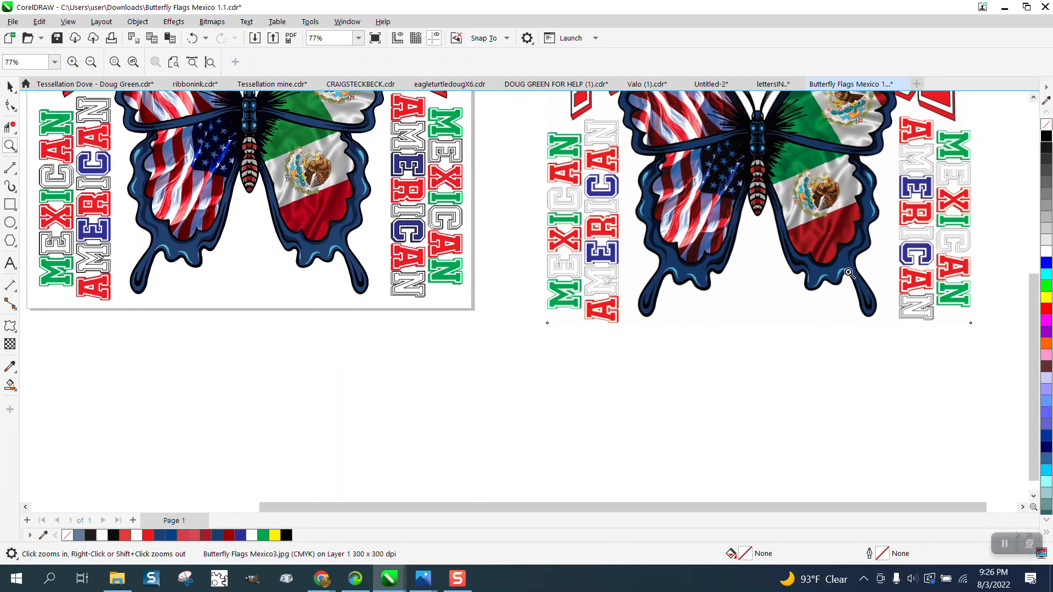
scroll(976, 318, "up", 4)
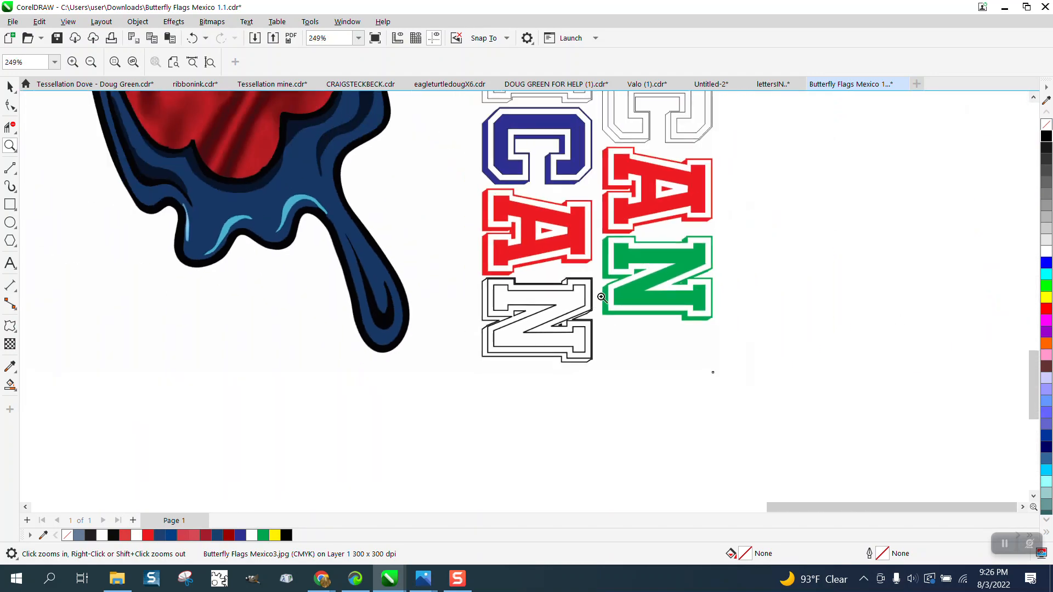
scroll(631, 248, "down", 1)
scroll(626, 123, "down", 4)
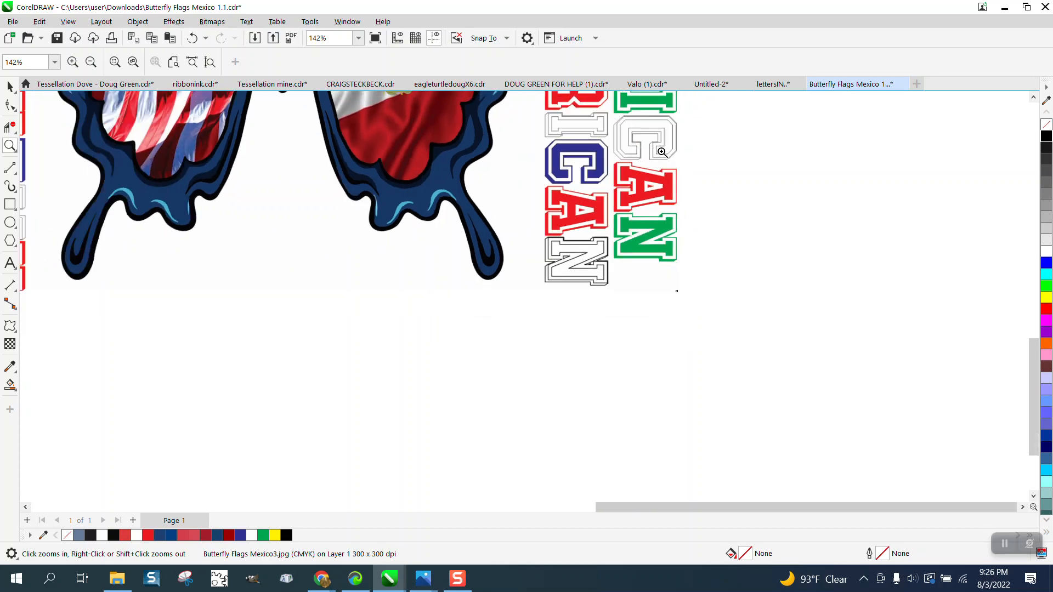
Delete the imported butterfly bitmap beside the page.
scroll(686, 198, "down", 3)
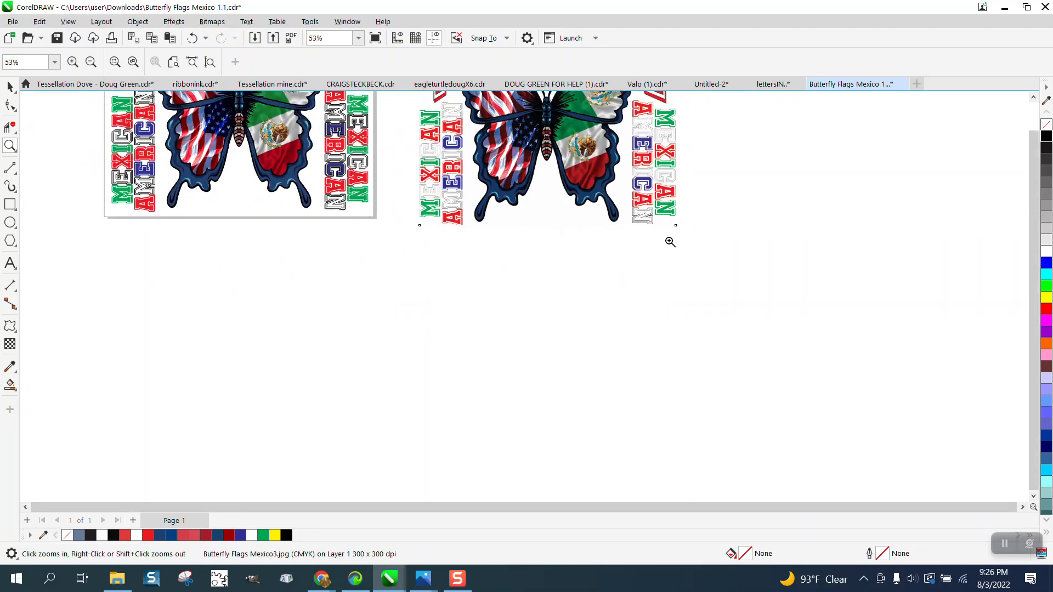
left_click(10, 86)
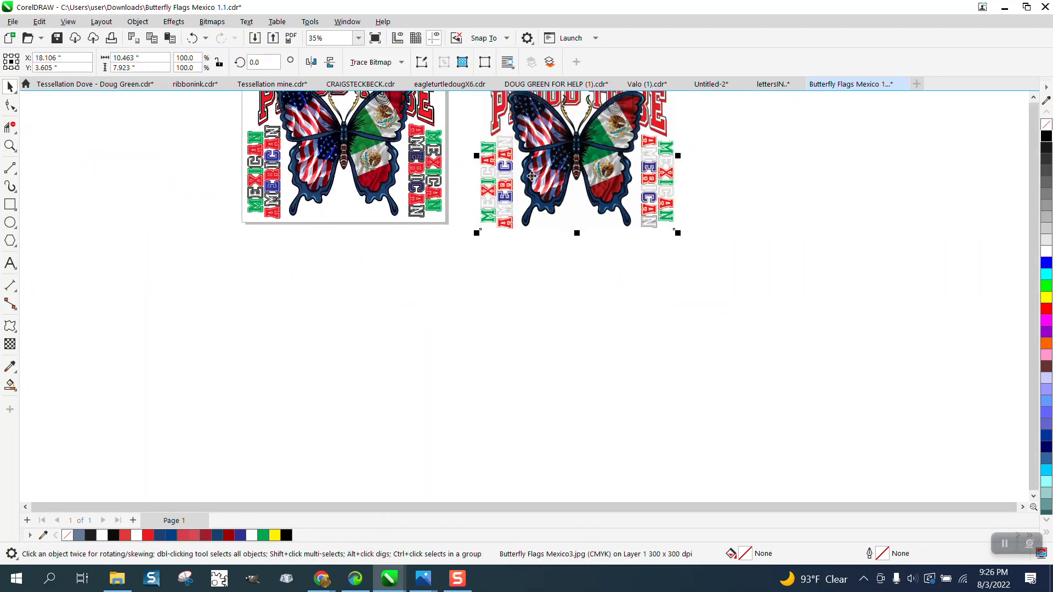
key("Delete")
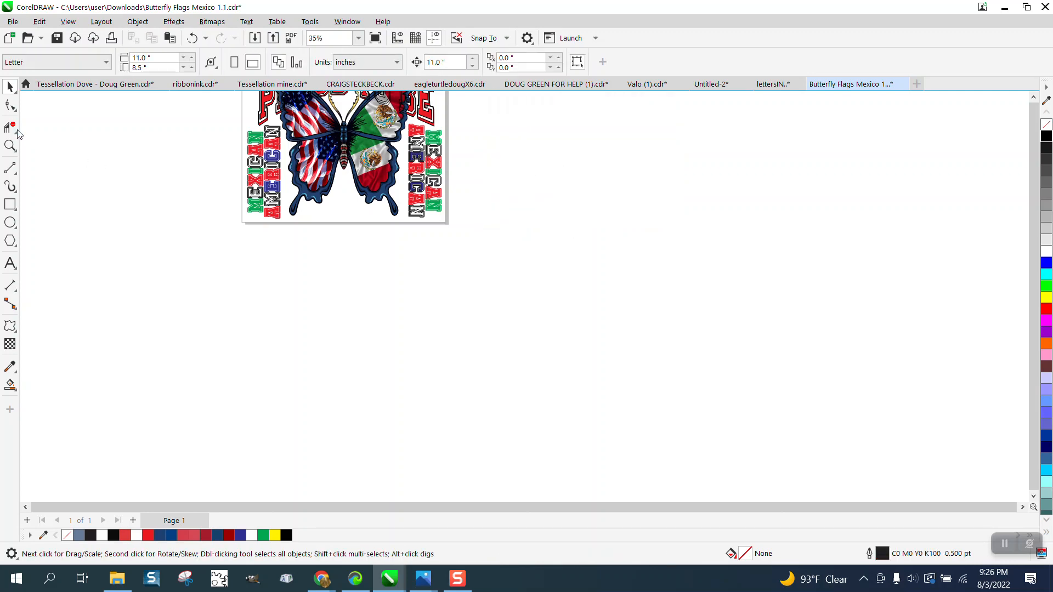
Set the outline width to 1.0 pt for the white E and C of MEXICAN and M, I and N of AMERICAN beside the Mexican-flag wing.
left_click(10, 145)
left_click_drag(387, 125, 555, 269)
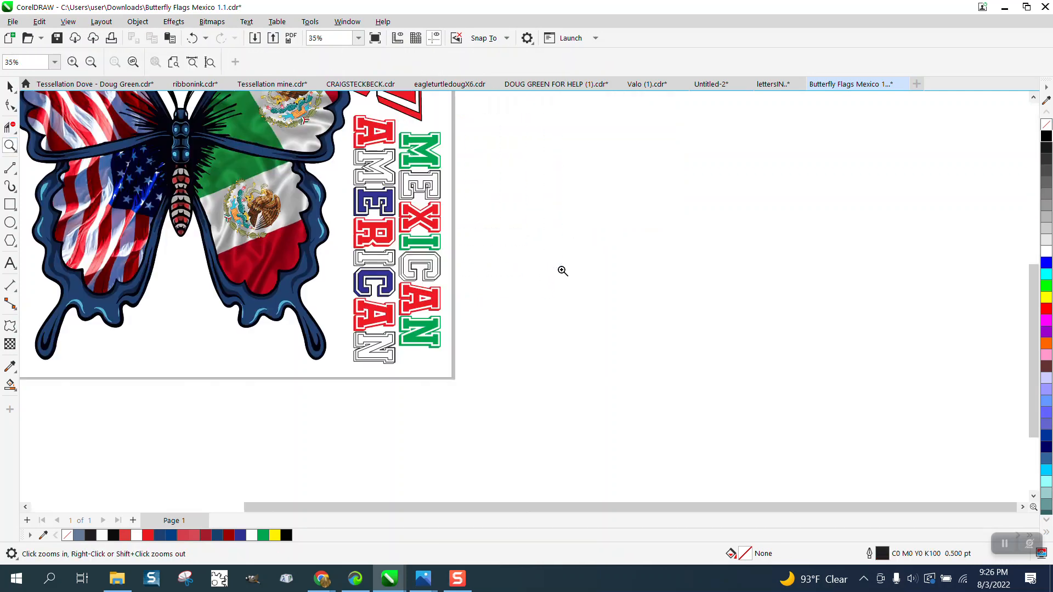
key("space")
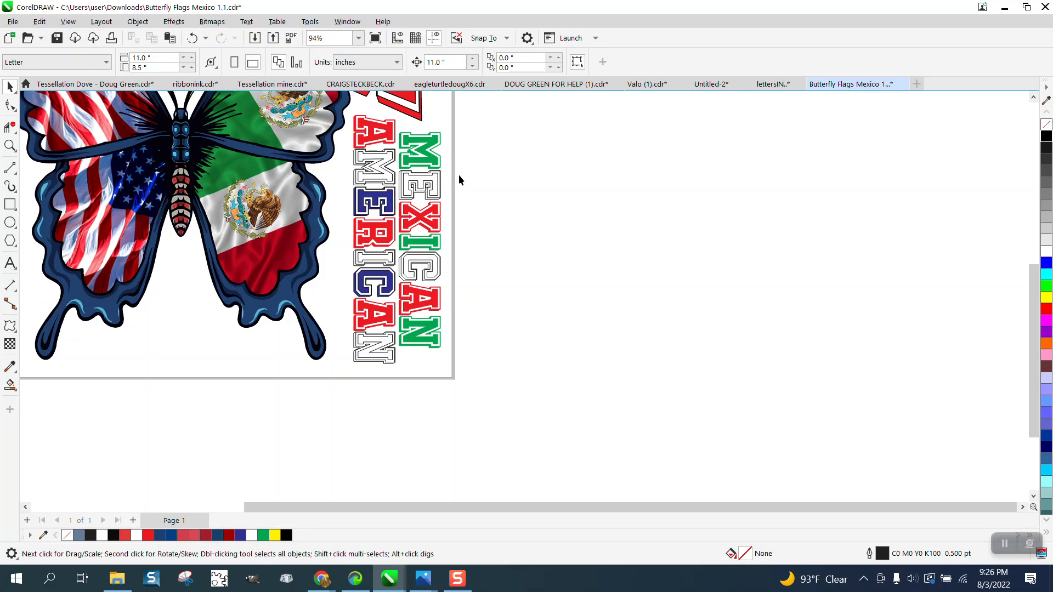
left_click(433, 180)
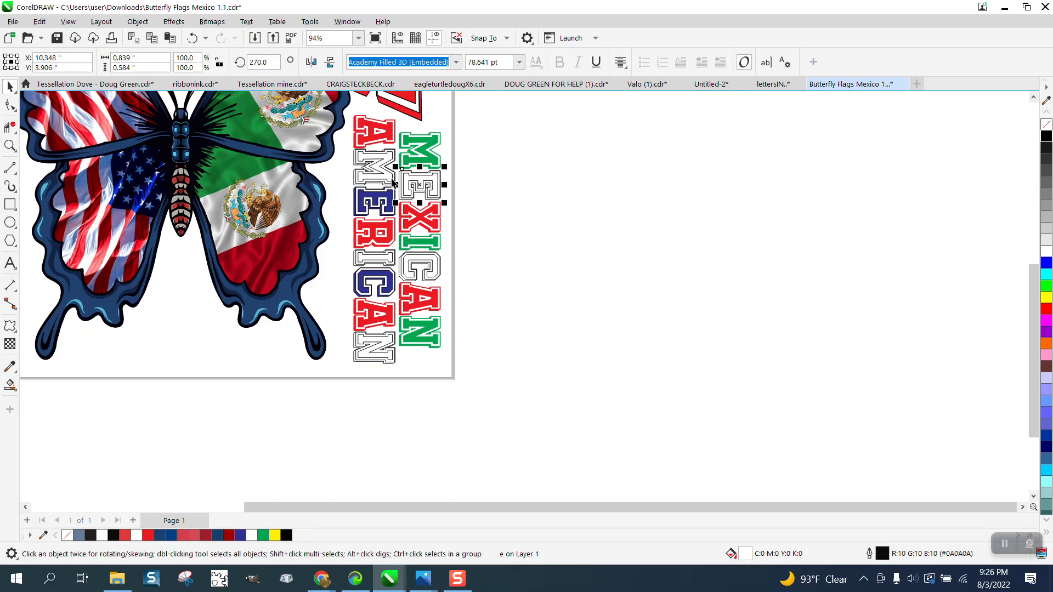
left_click(382, 173, "shift")
left_click(386, 262, "shift")
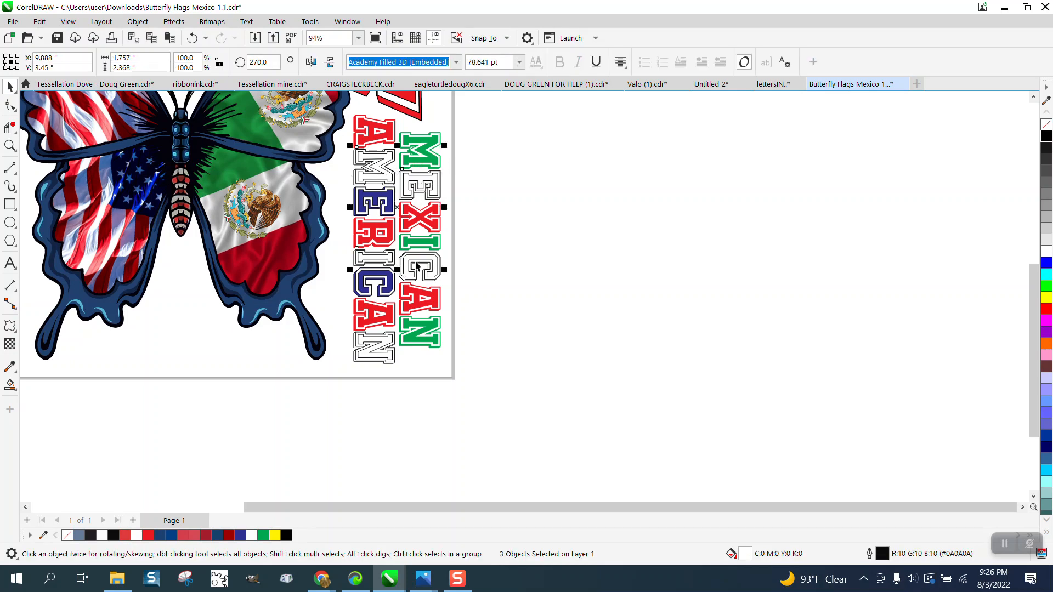
left_click(410, 279, "shift")
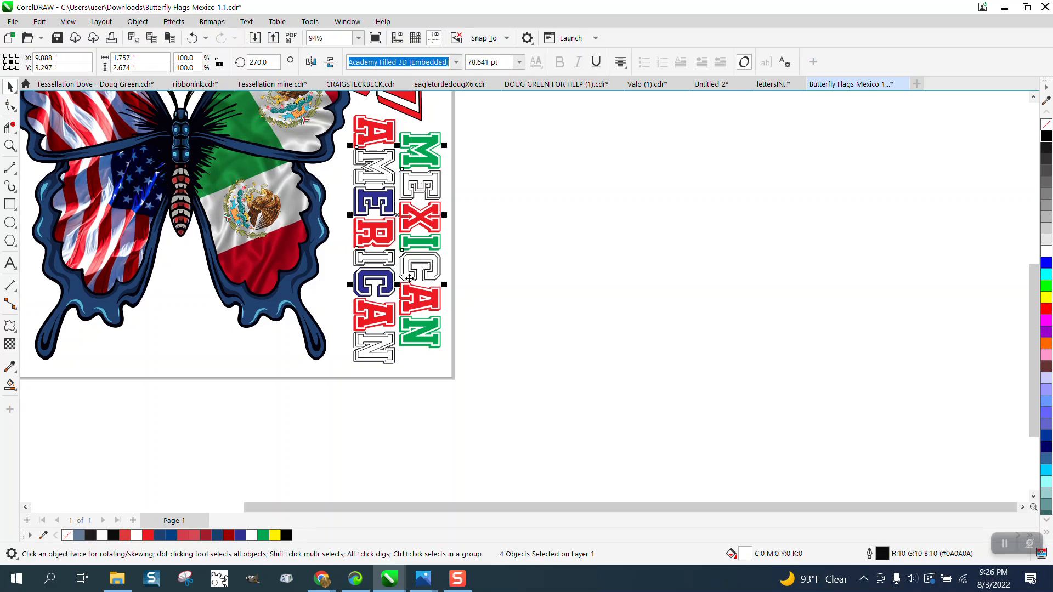
left_click(383, 346, "shift")
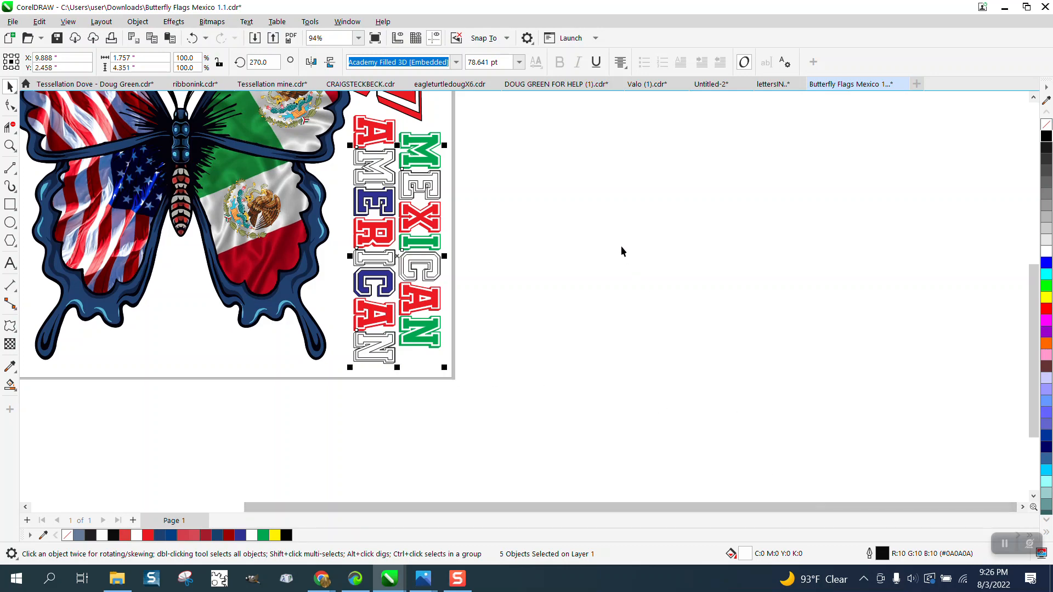
double_click(879, 553)
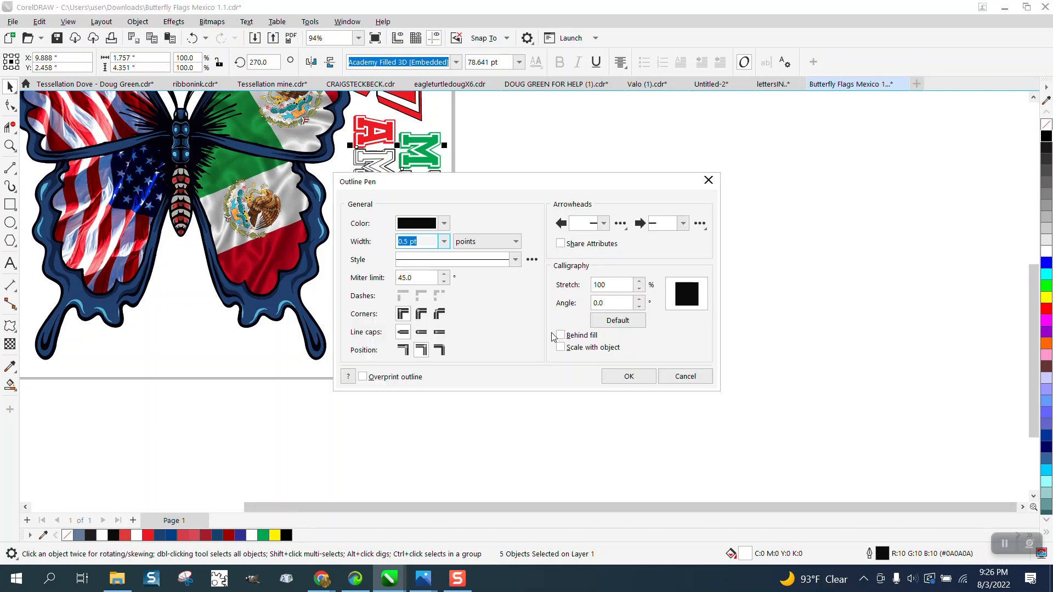
left_click(444, 242)
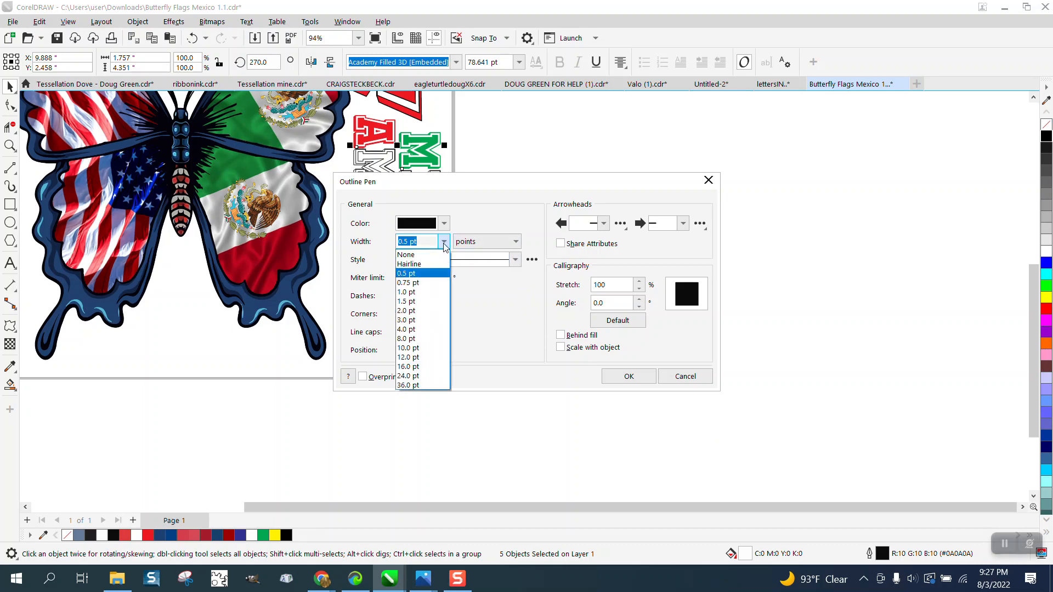
left_click(415, 292)
left_click(619, 371)
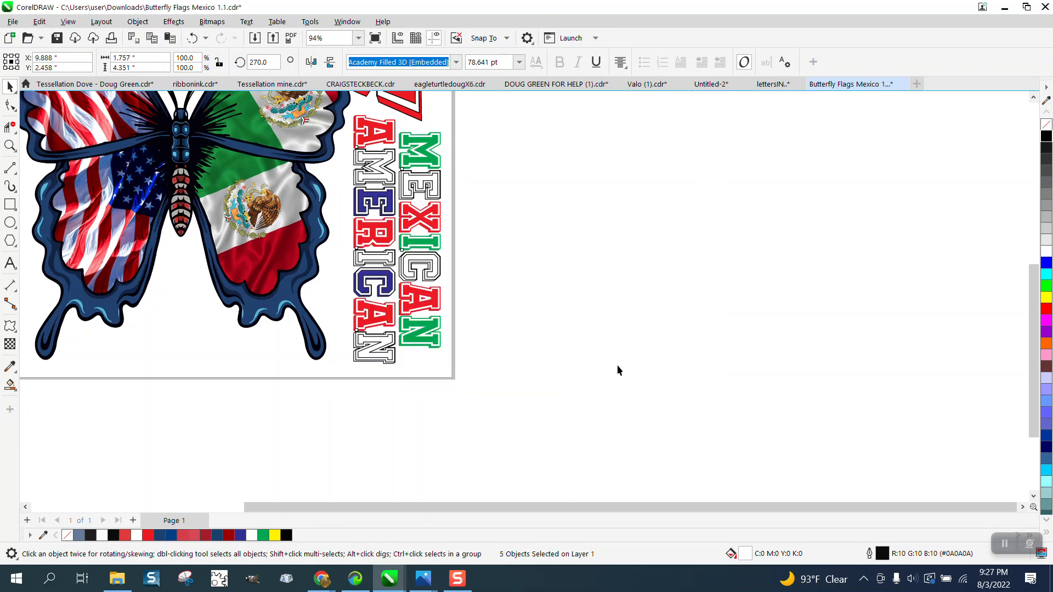
Export the complete butterfly artwork to the Pictures folder as a JPEG named Butterfly Flags Mexico4, keeping the custom CMYK settings at highest quality.
scroll(571, 255, "down", 2)
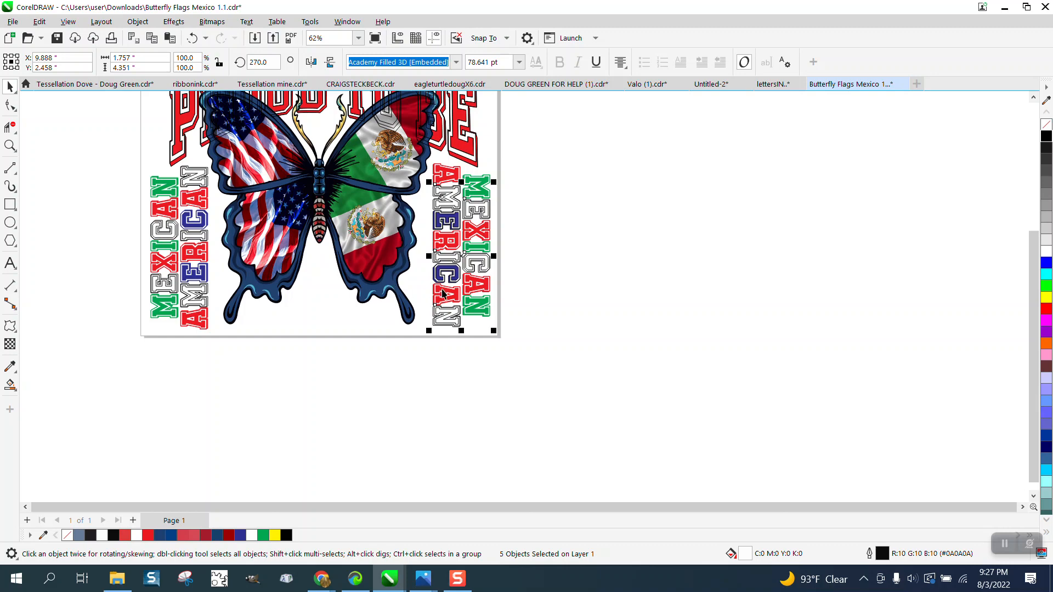
scroll(443, 294, "down", 1)
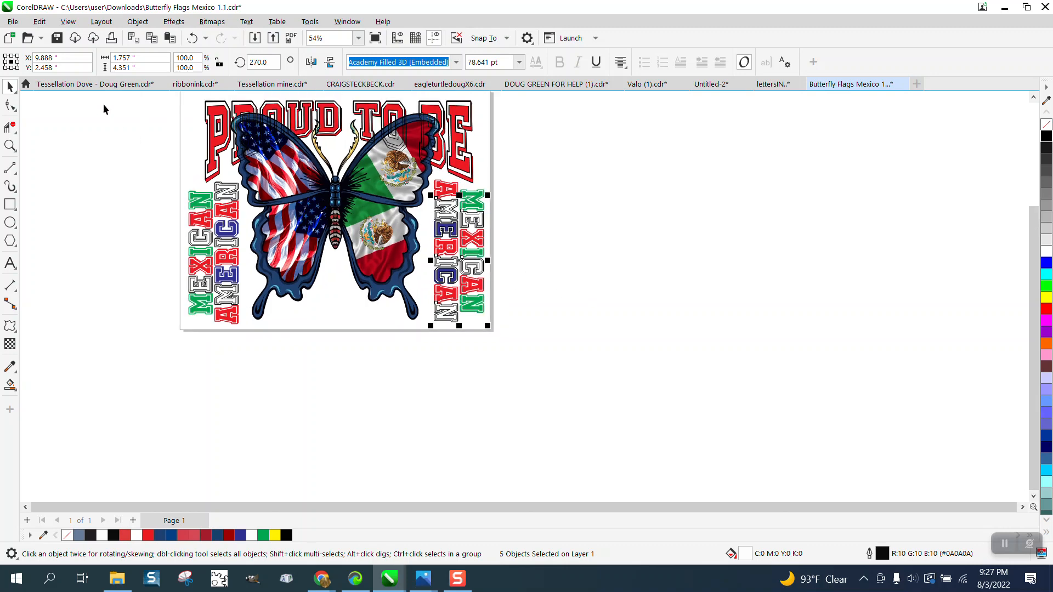
left_click(13, 21)
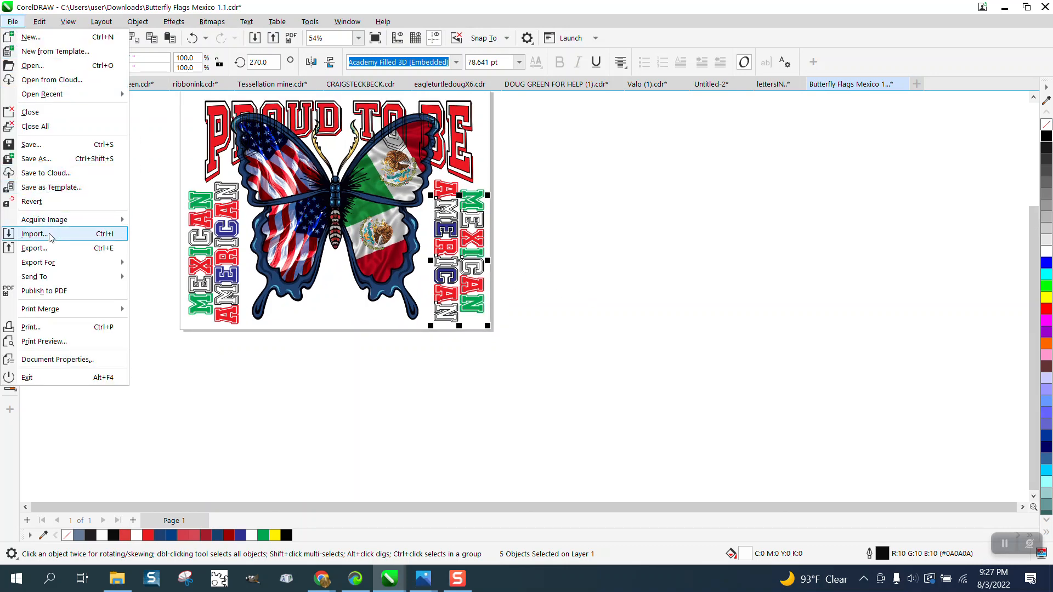
left_click(34, 247)
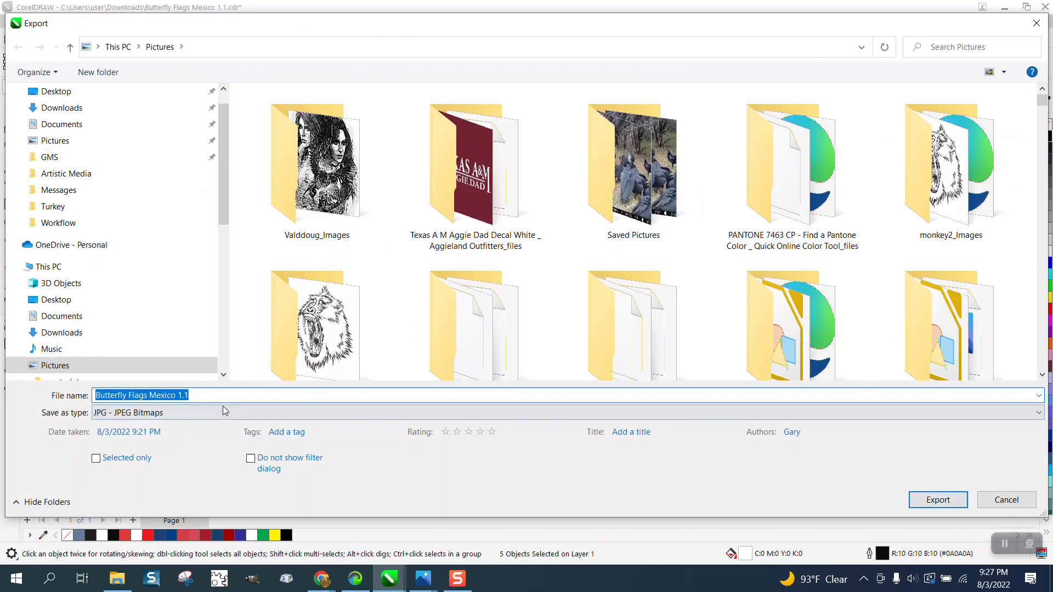
left_click(224, 396)
key("BackSpace")
key("BackSpace")
key("BackSpace")
key("BackSpace")
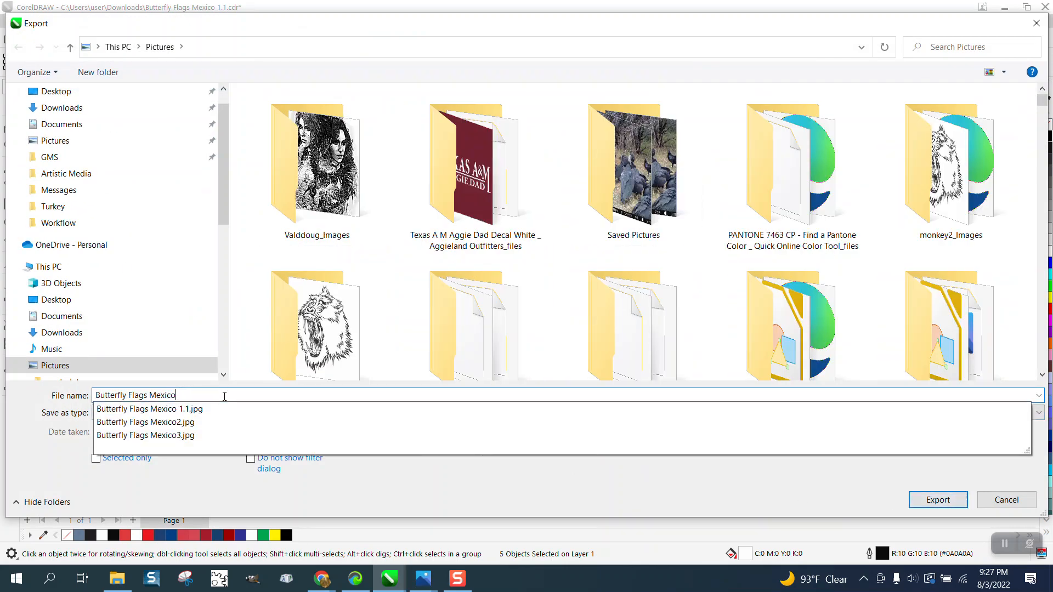
key("BackSpace")
type("o")
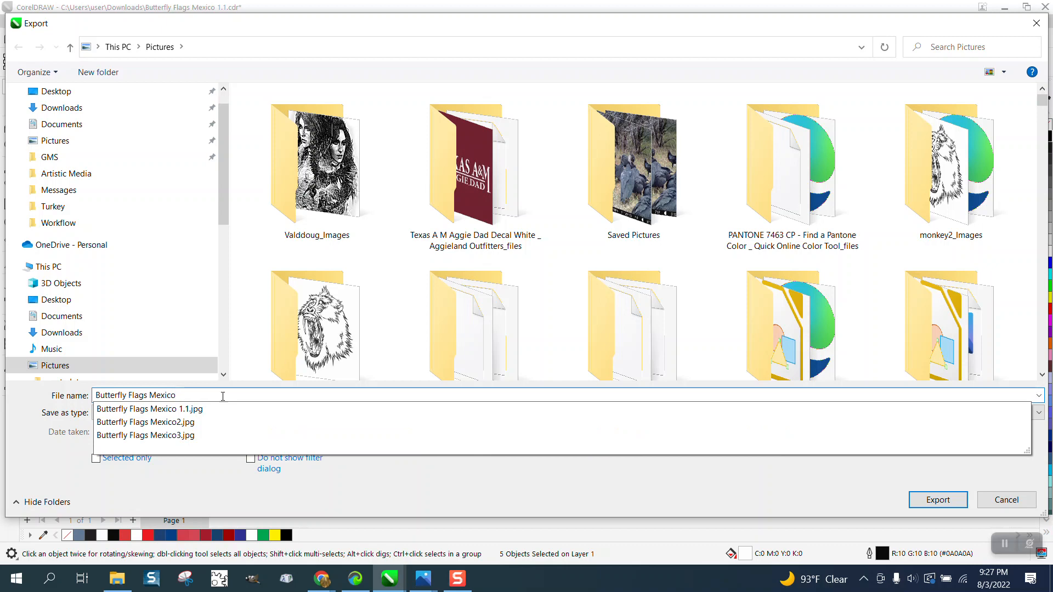
type("4")
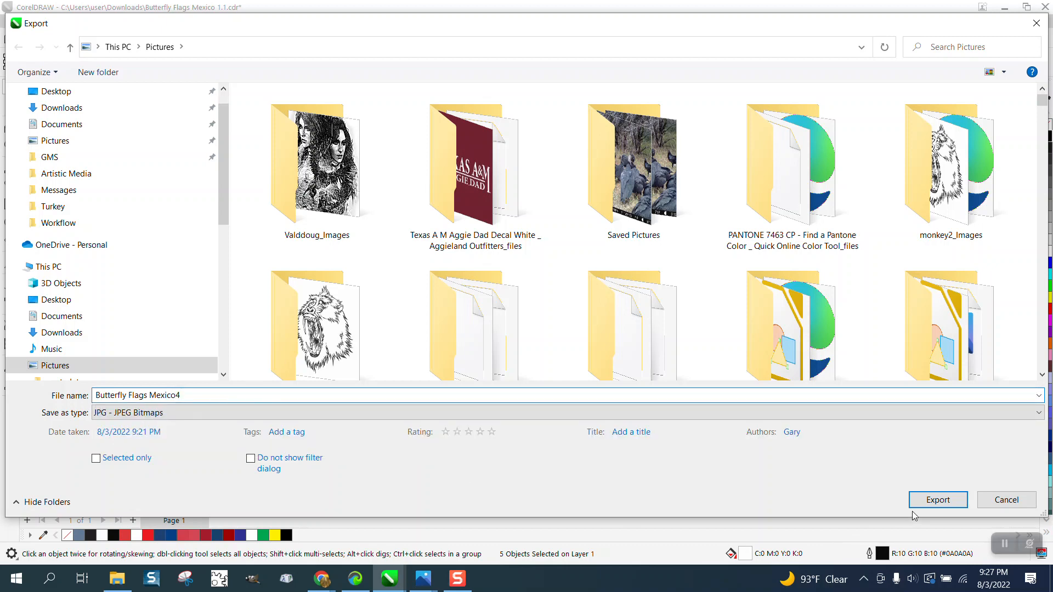
left_click(926, 502)
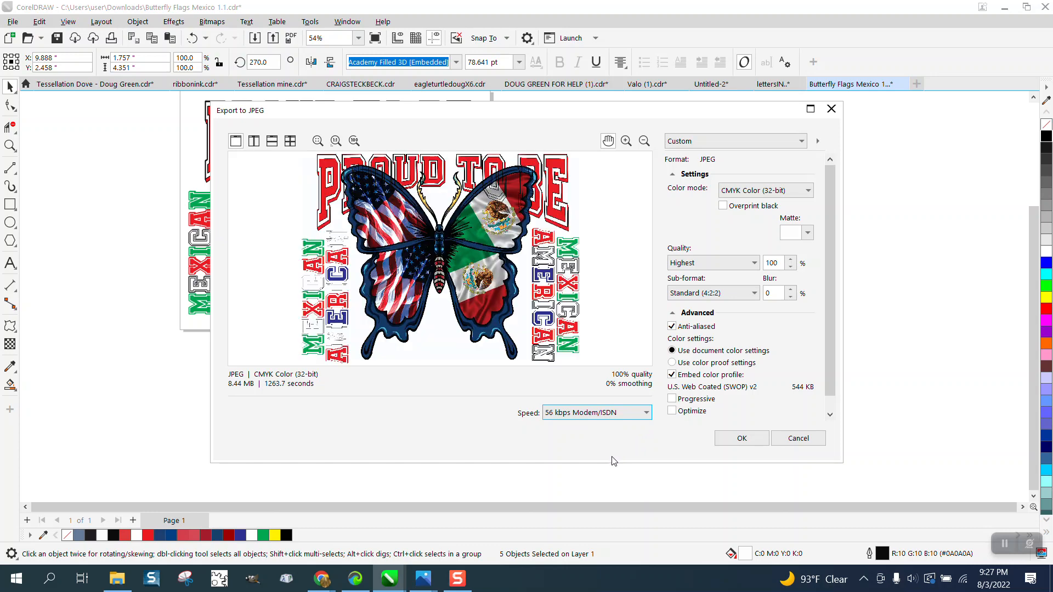
left_click(738, 438)
Import Butterfly Flags Mexico4.jpg from the Pictures folder and place it at its original size in the empty area beside the page.
right_click(580, 243)
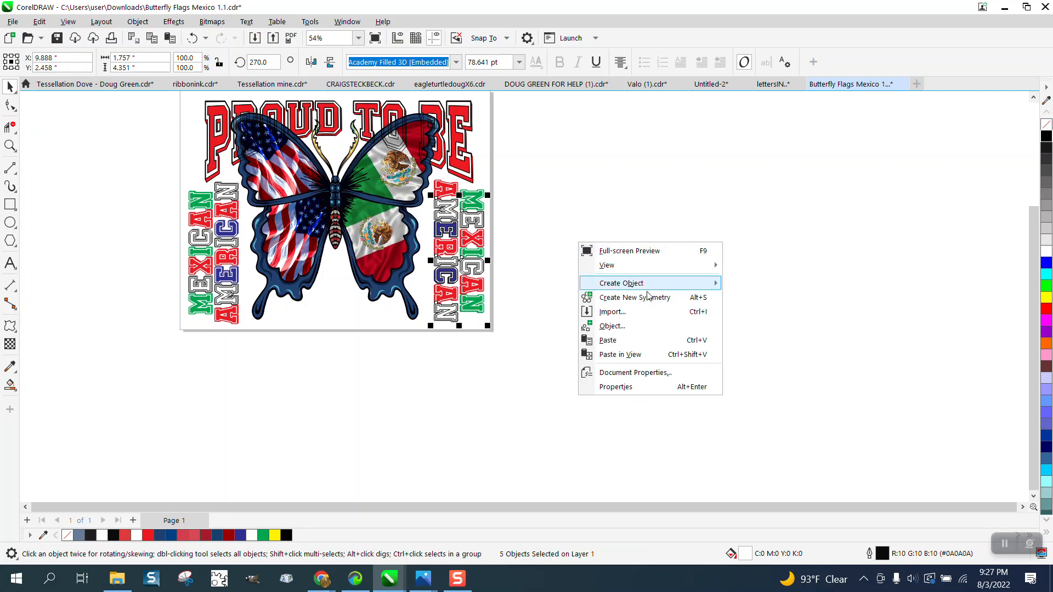
left_click(524, 391)
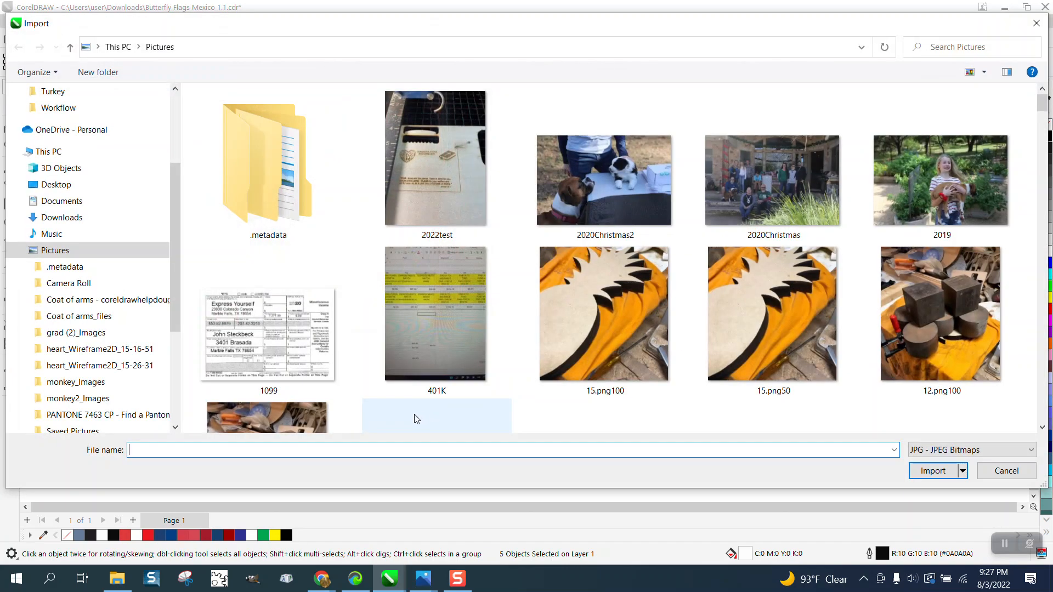
type("but")
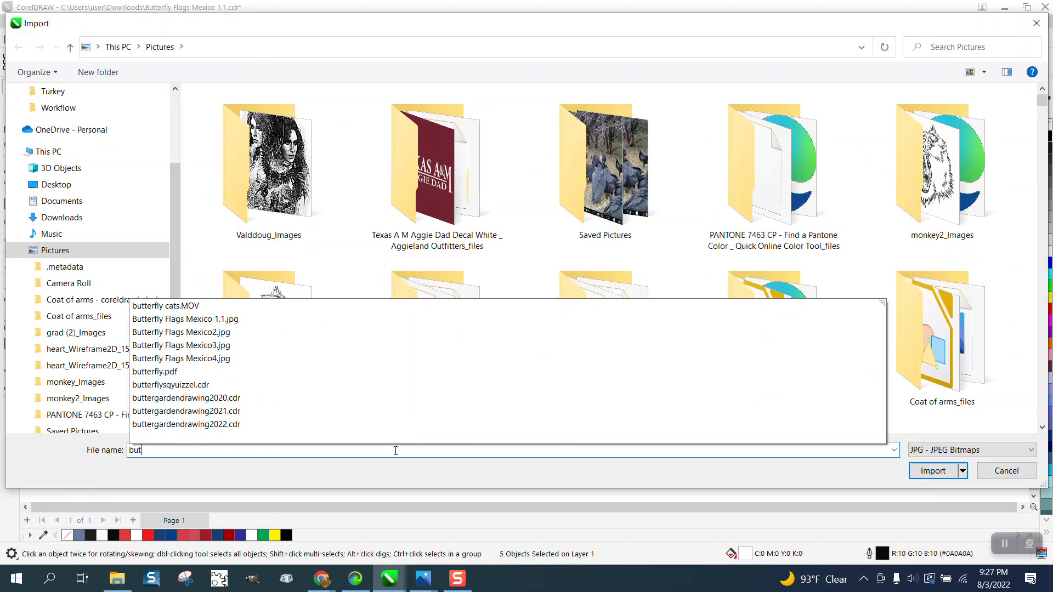
left_click(229, 358)
left_click(933, 470)
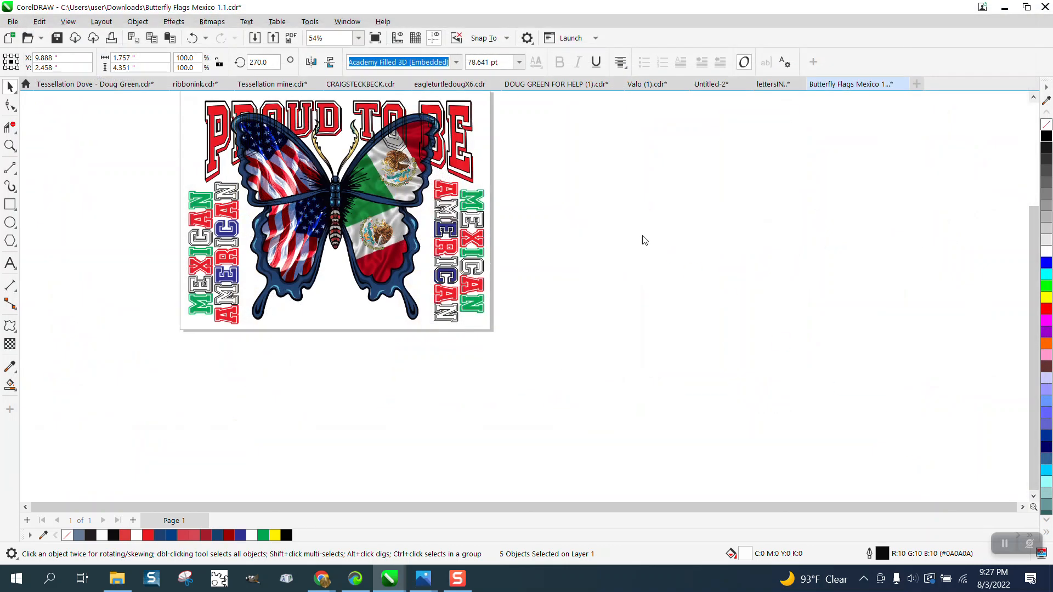
left_click(571, 139)
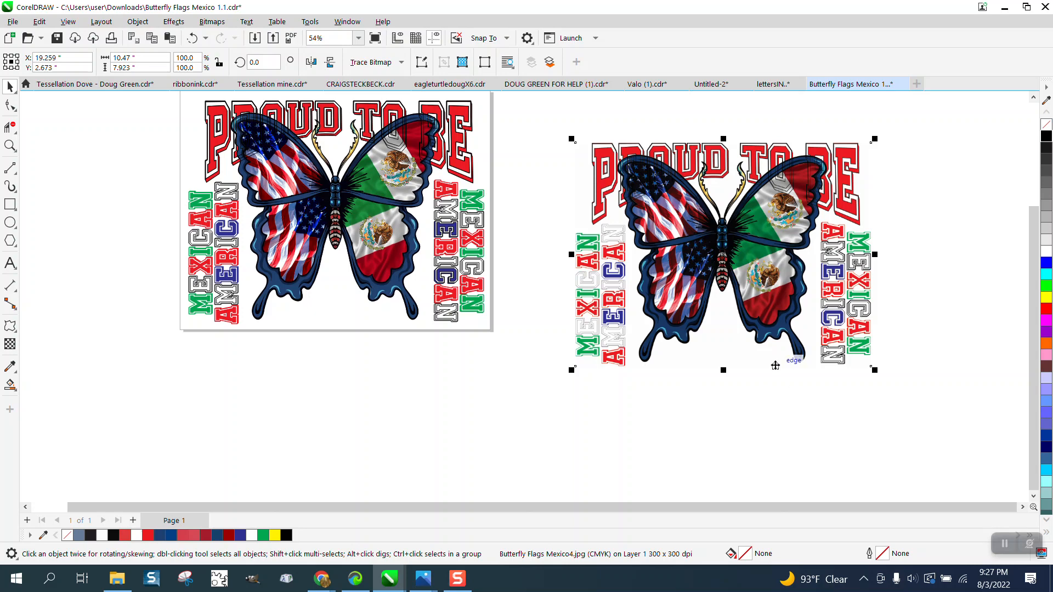
Compare the outlines of the white letters in the vertical MEXICAN and AMERICAN words on both sides of the imported butterfly bitmap.
left_click_drag(767, 294, 913, 370)
left_click(10, 148)
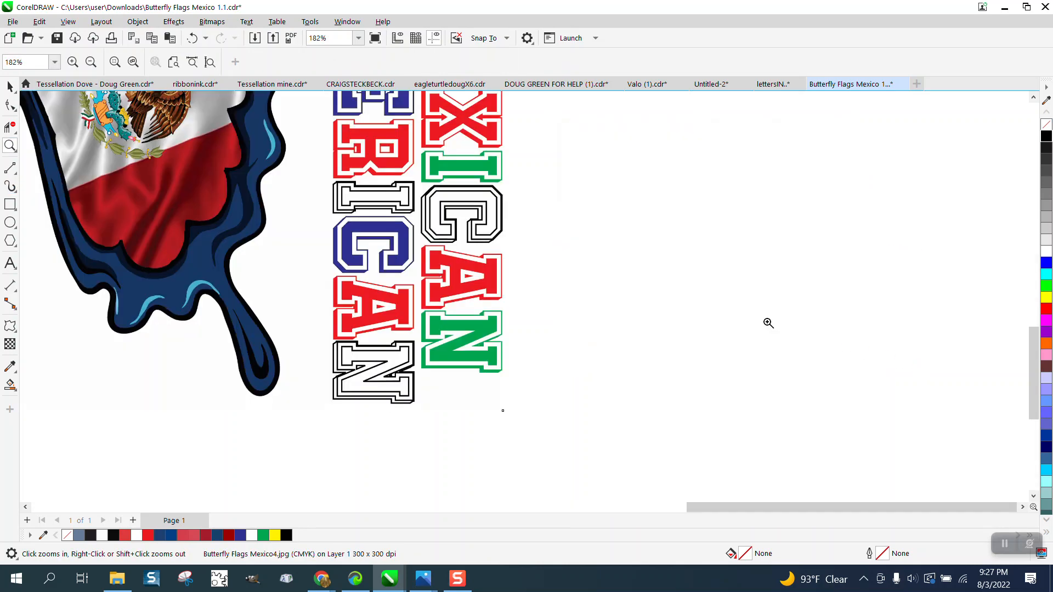
scroll(480, 215, "down", 5)
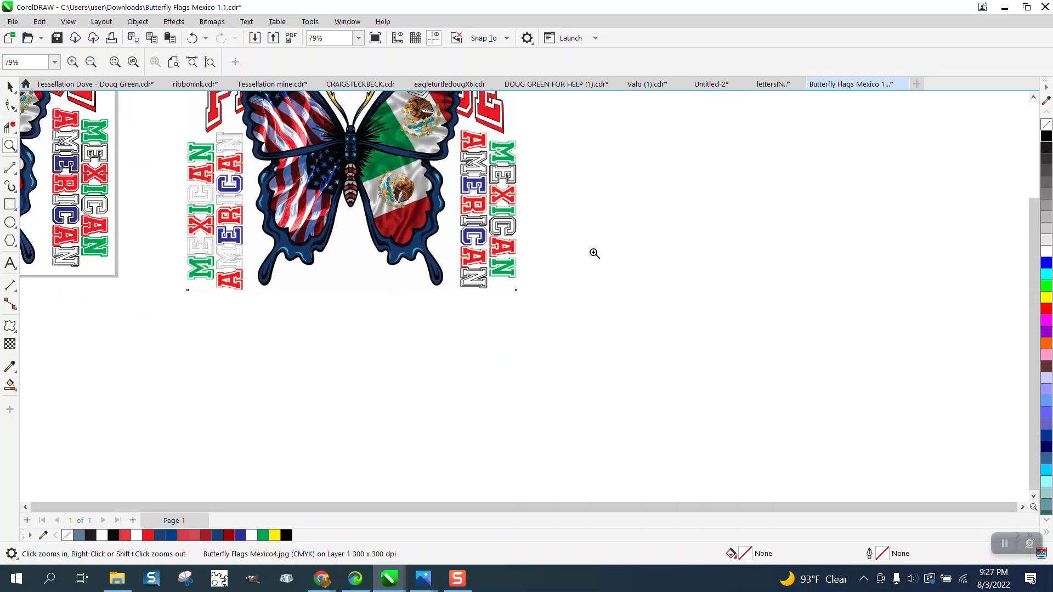
scroll(329, 282, "up", 5)
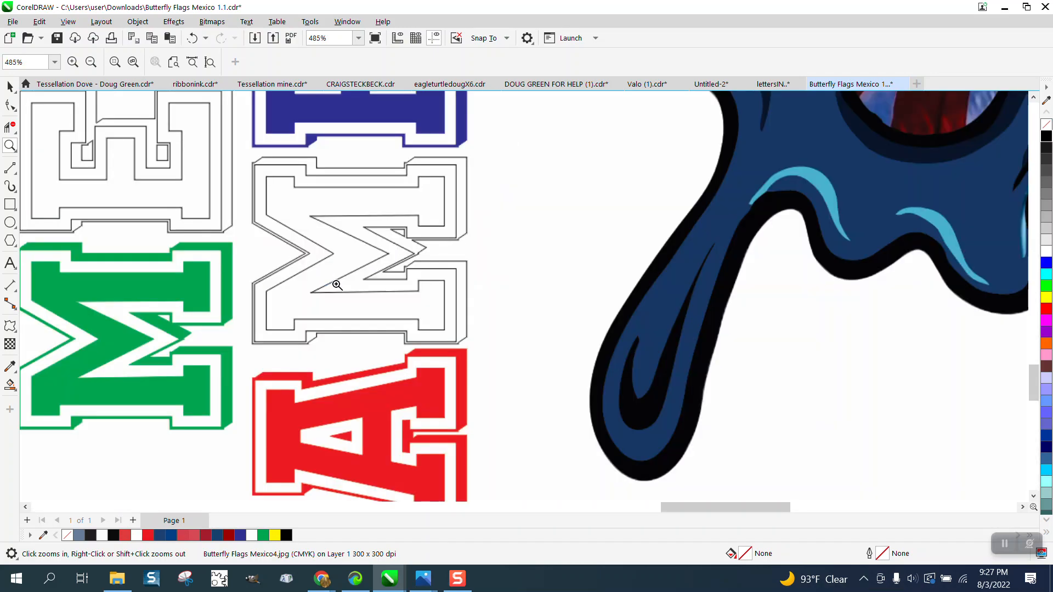
scroll(324, 283, "down", 3)
scroll(322, 282, "down", 1)
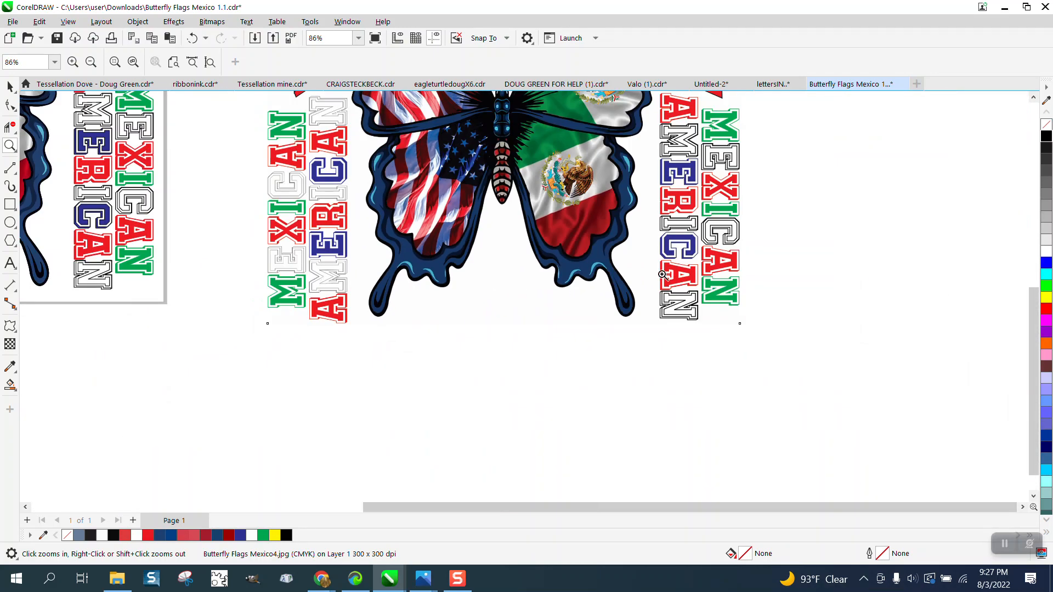
scroll(679, 233, "down", 3)
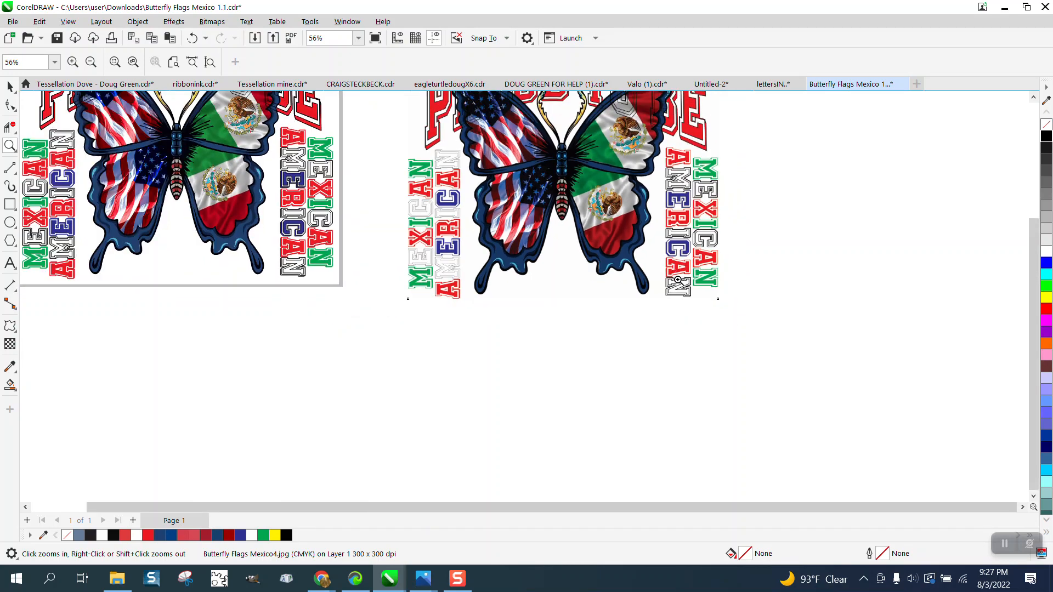
Examine the imported bitmap's PROUD TO BE outlines over the Mexican-flag wing, plus its overall vertical lettering at several magnifications.
scroll(697, 149, "up", 10)
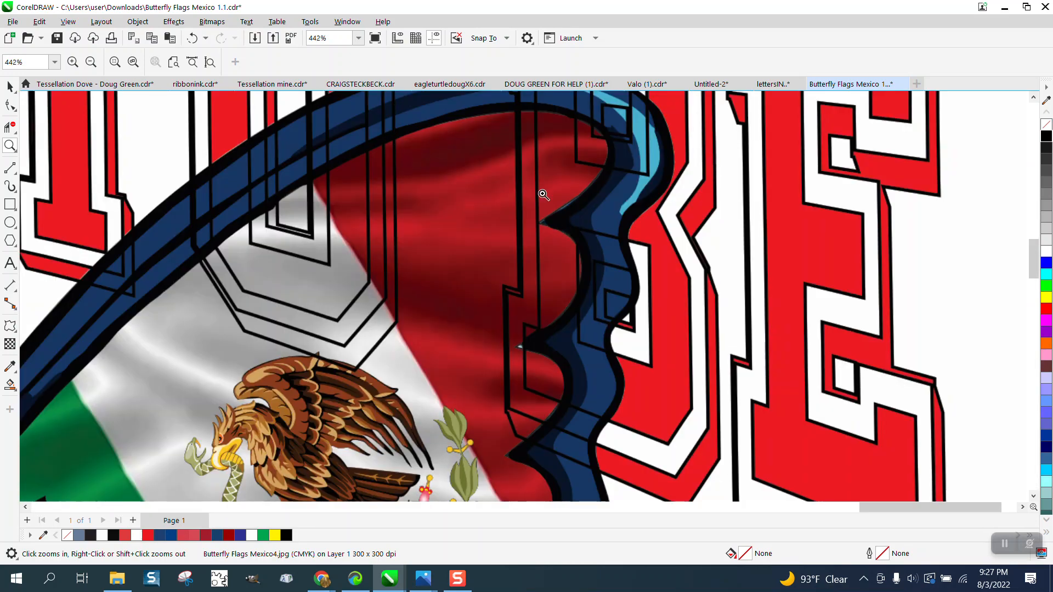
scroll(574, 232, "down", 5)
scroll(575, 232, "down", 3)
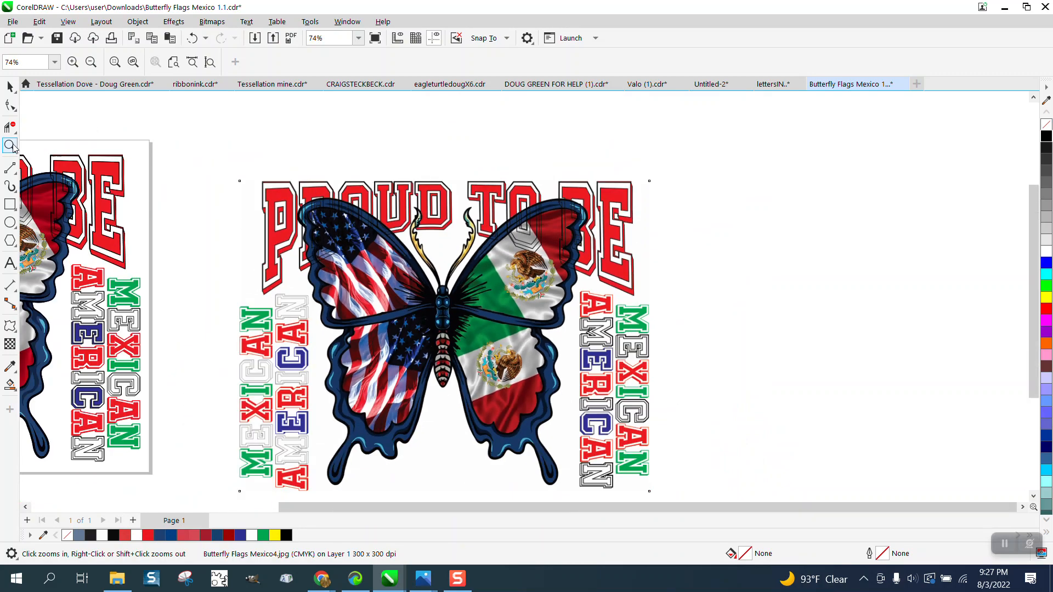
left_click_drag(220, 166, 657, 461)
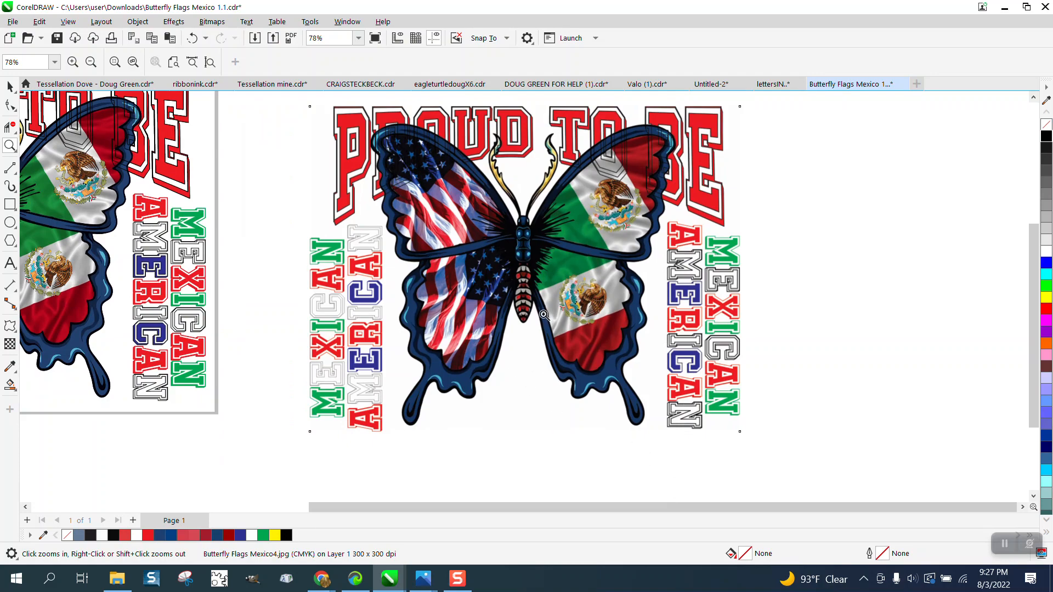
left_click_drag(666, 352, 666, 351)
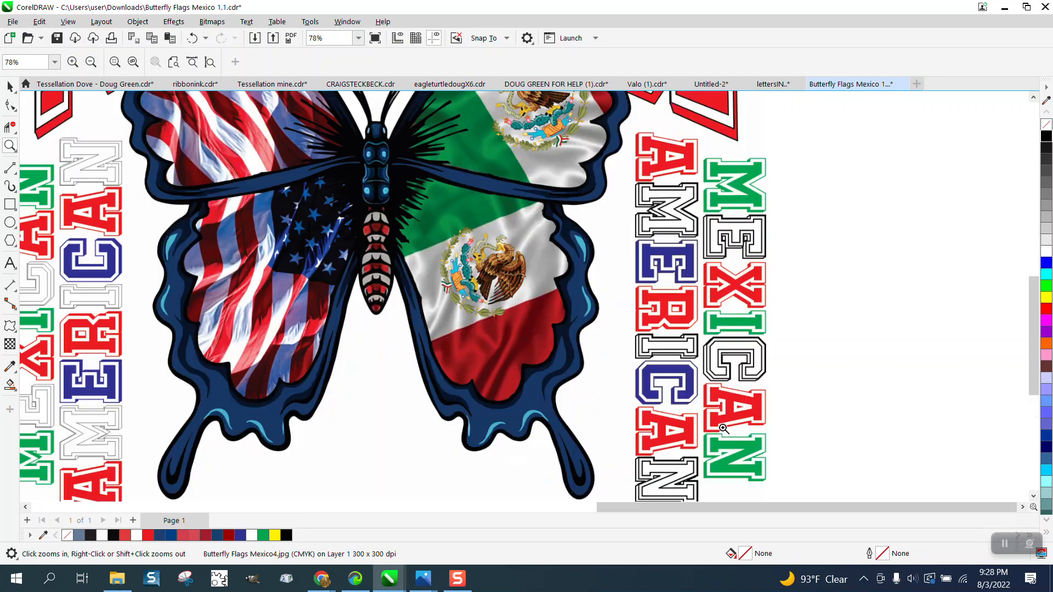
right_click(572, 380)
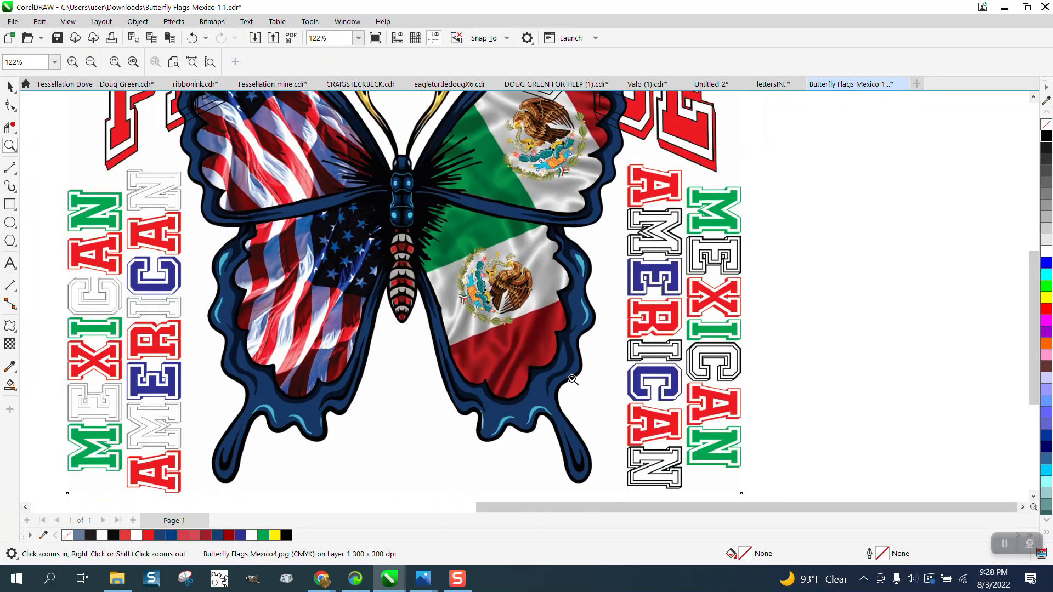
right_click(572, 380)
right_click(572, 380)
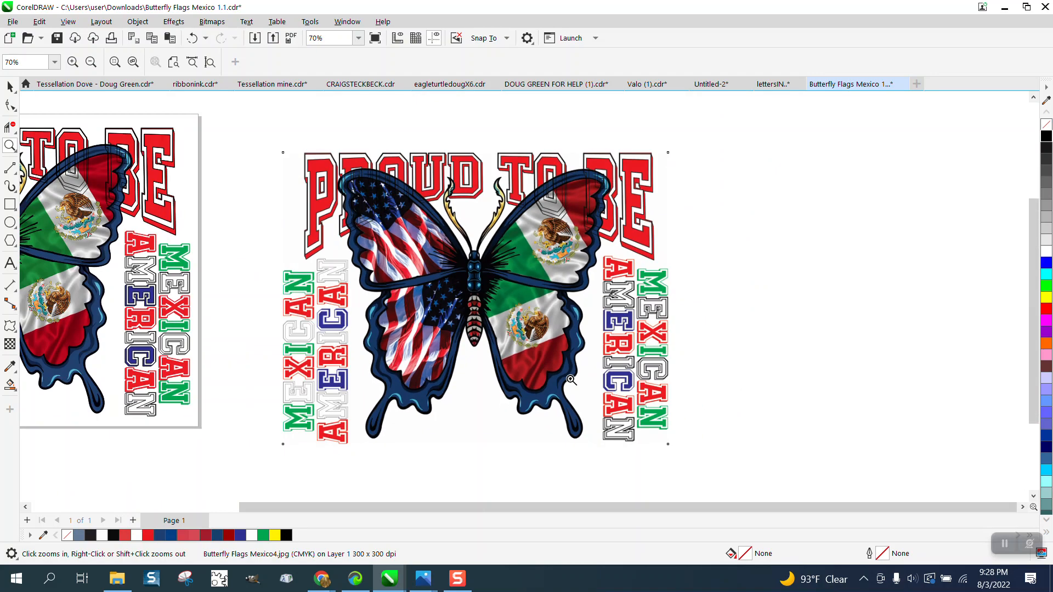